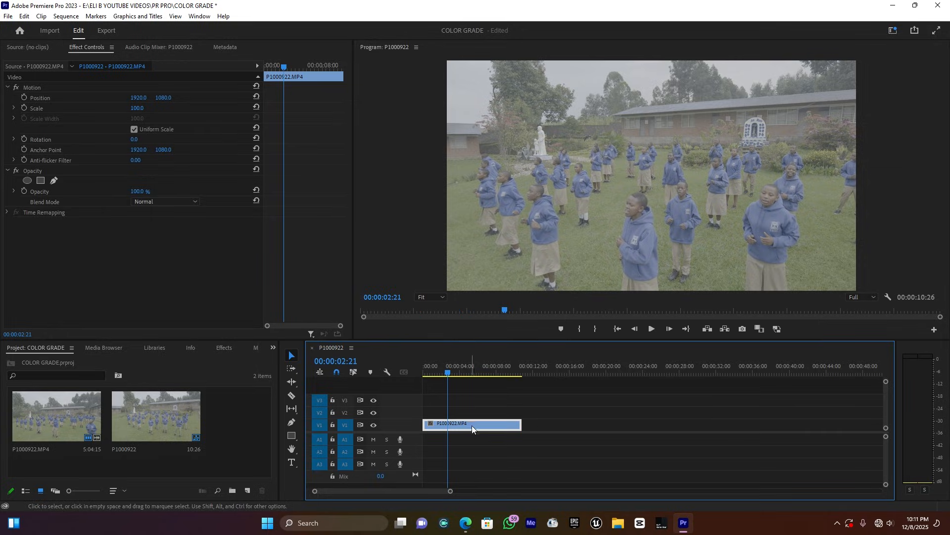
- Switch to the Color workspace and collapse the Lumetri Curves section
{"action": "left_click", "coordinate": [894, 30]}
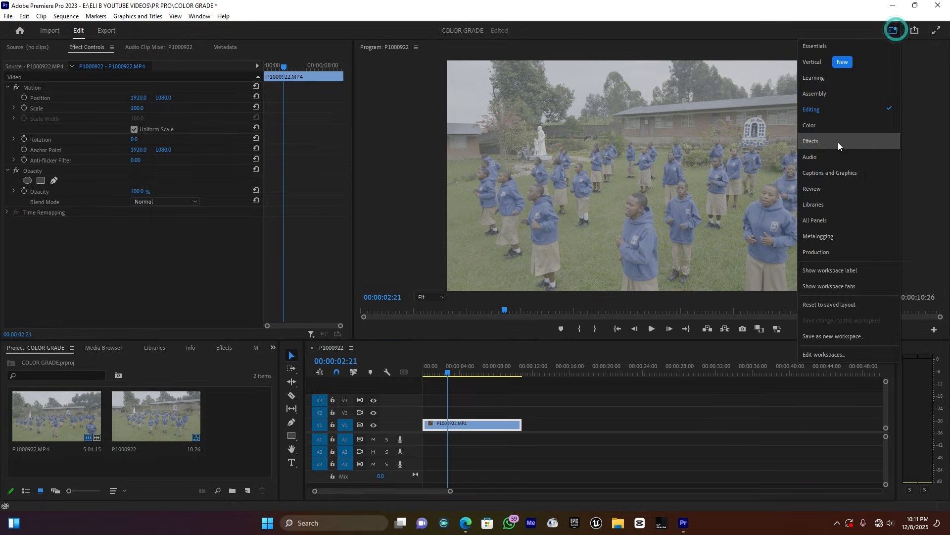
{"action": "left_click", "coordinate": [827, 130]}
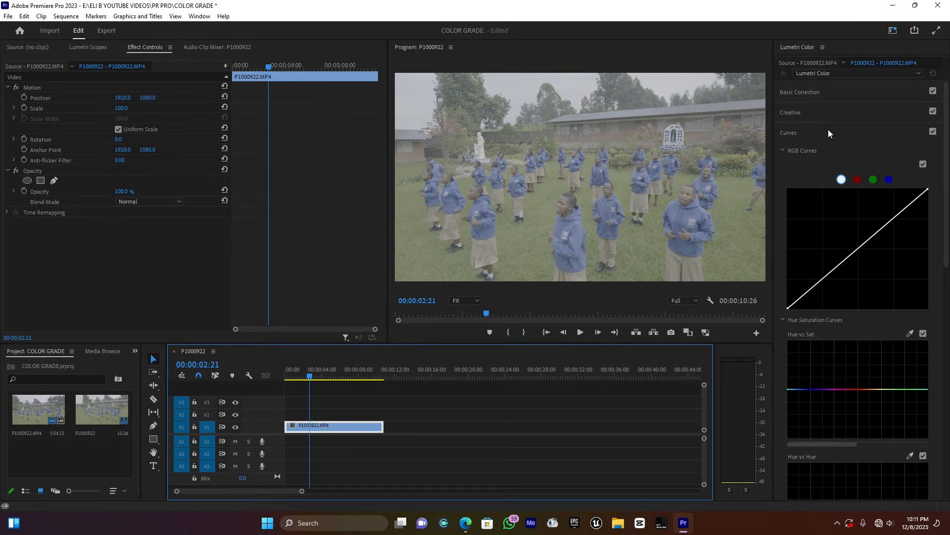
{"action": "left_click", "coordinate": [790, 132]}
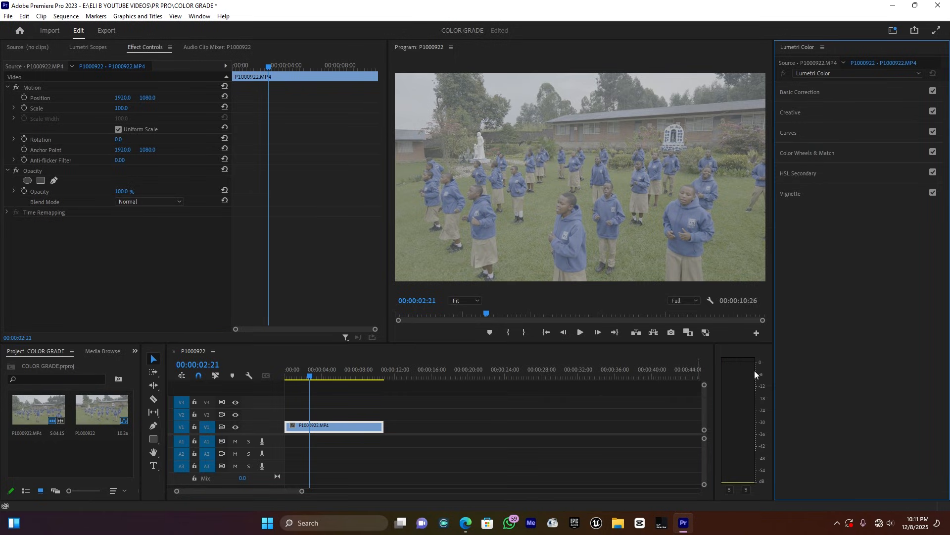
- In Basic Correction, set Exposure to 0.4 and Contrast to 100
{"action": "left_click", "coordinate": [795, 94]}
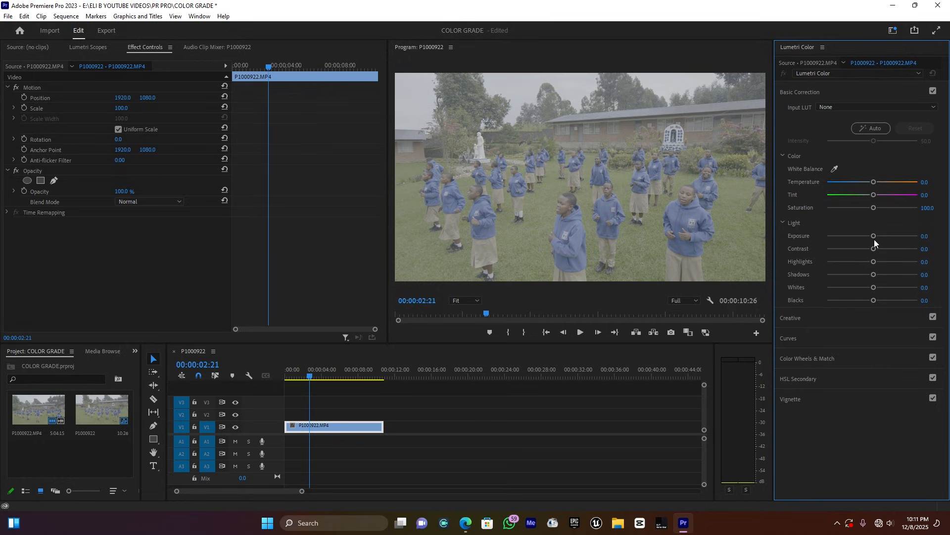
{"action": "left_click_drag", "start_coordinate": [874, 236], "coordinate": [877, 236]}
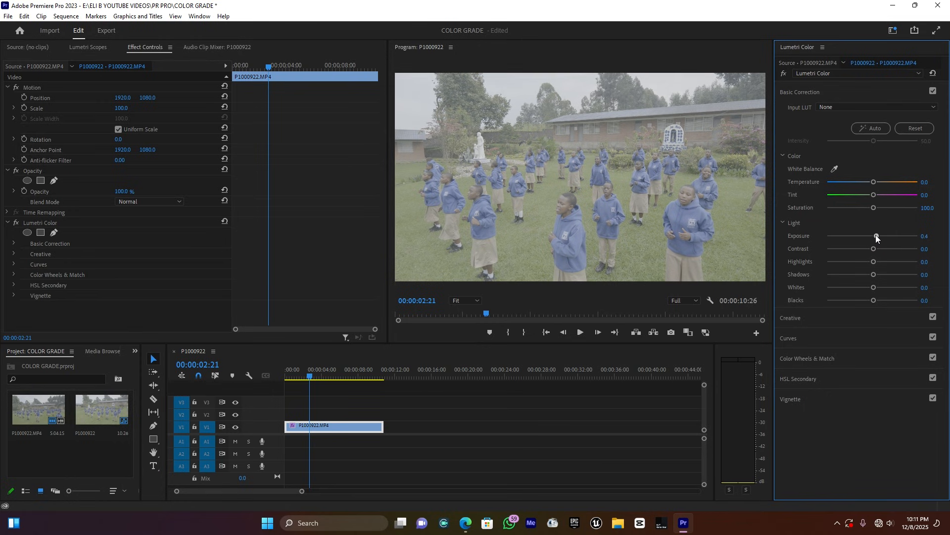
{"action": "left_click_drag", "start_coordinate": [874, 249], "coordinate": [937, 252]}
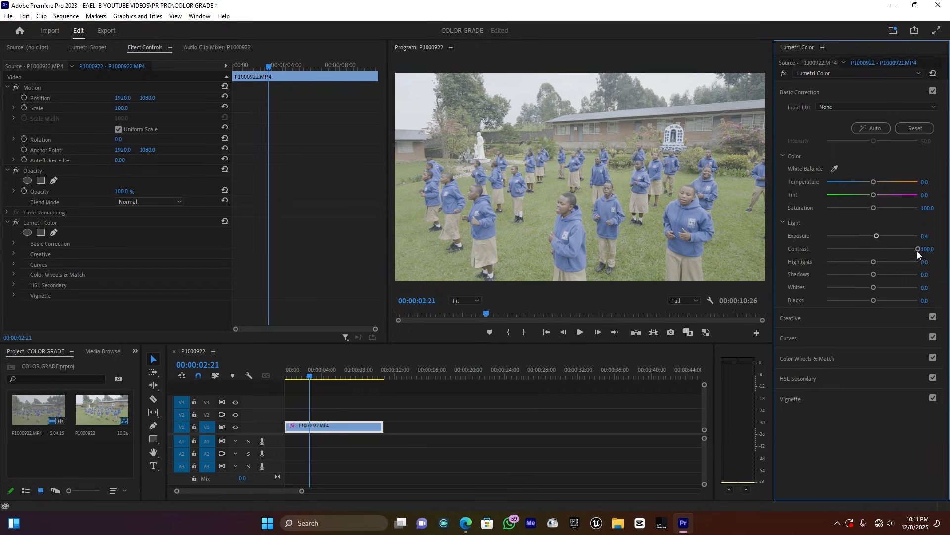
- Add two points on the RGB master curve, lifting midtones and lowering shadows into an S-curve
{"action": "left_click", "coordinate": [804, 92]}
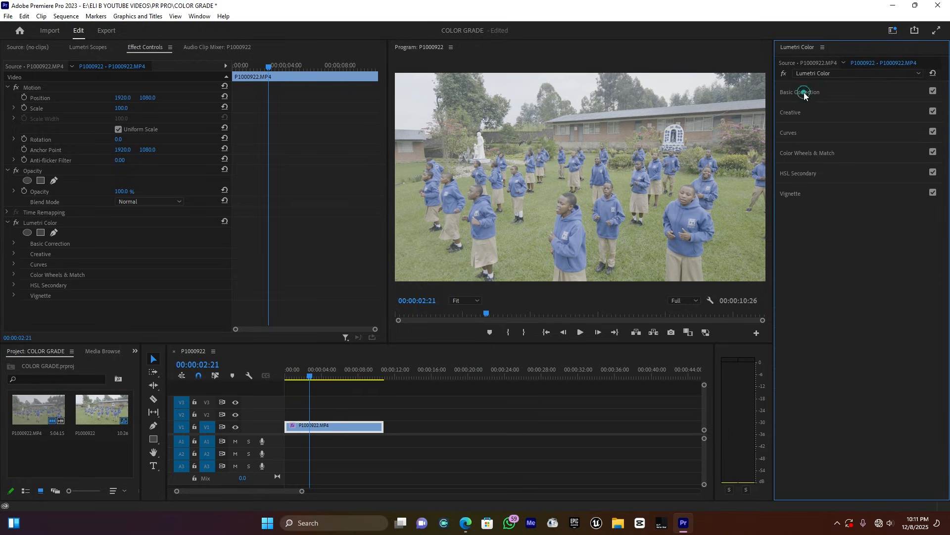
{"action": "left_click", "coordinate": [792, 134]}
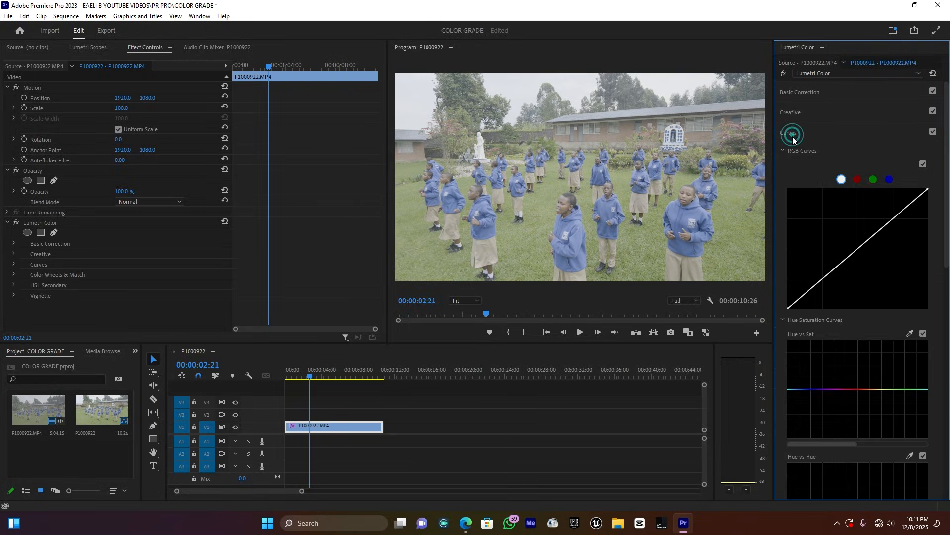
{"action": "left_click", "coordinate": [857, 251]}
{"action": "left_click_drag", "start_coordinate": [857, 249], "coordinate": [855, 247]}
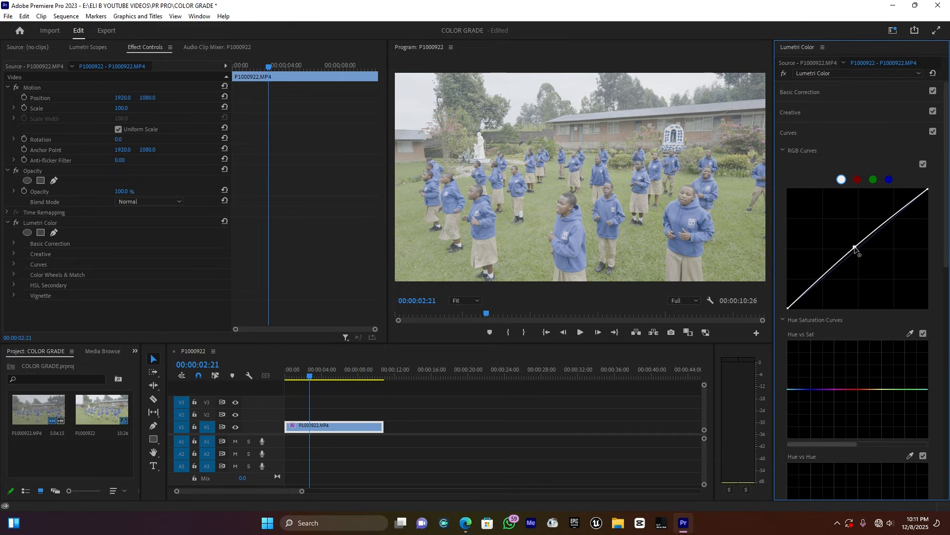
{"action": "left_click_drag", "start_coordinate": [822, 279], "coordinate": [826, 290]}
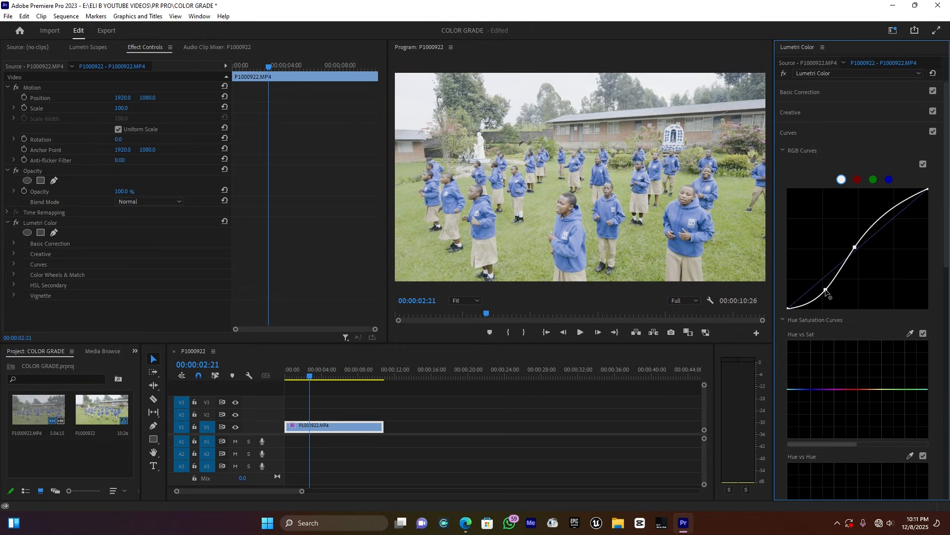
{"action": "left_click_drag", "start_coordinate": [854, 246], "coordinate": [857, 249]}
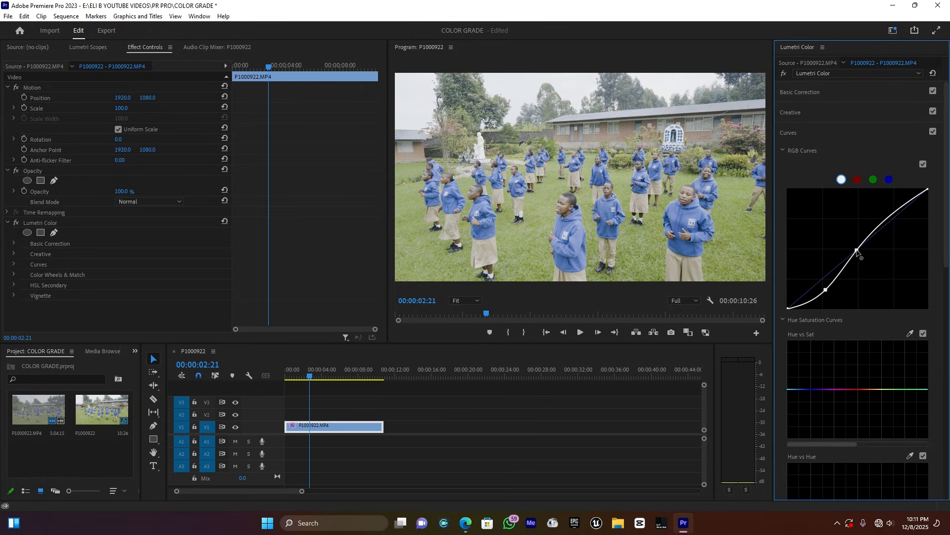
- Lower Highlights and Blacks in Basic Correction, checking the full-size program view
{"action": "left_click", "coordinate": [799, 91]}
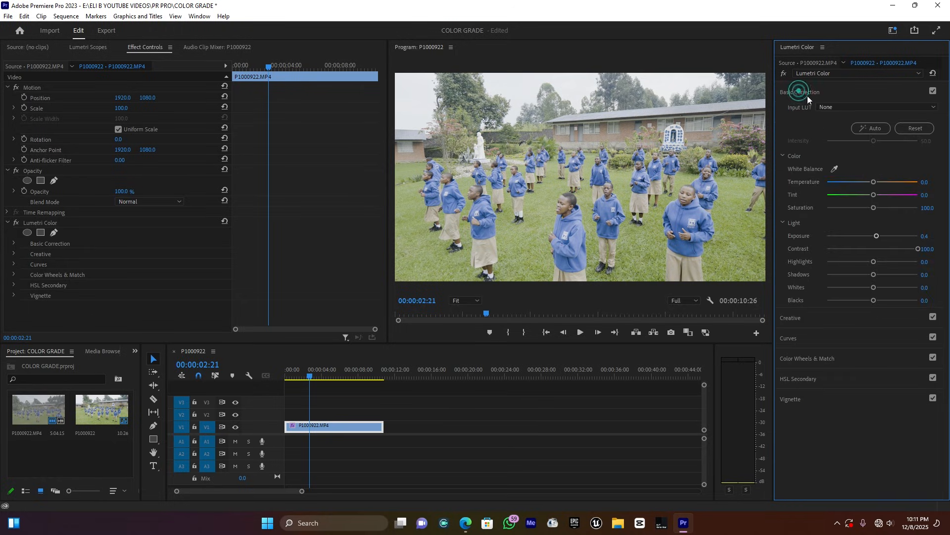
{"action": "left_click_drag", "start_coordinate": [871, 261], "coordinate": [852, 265]}
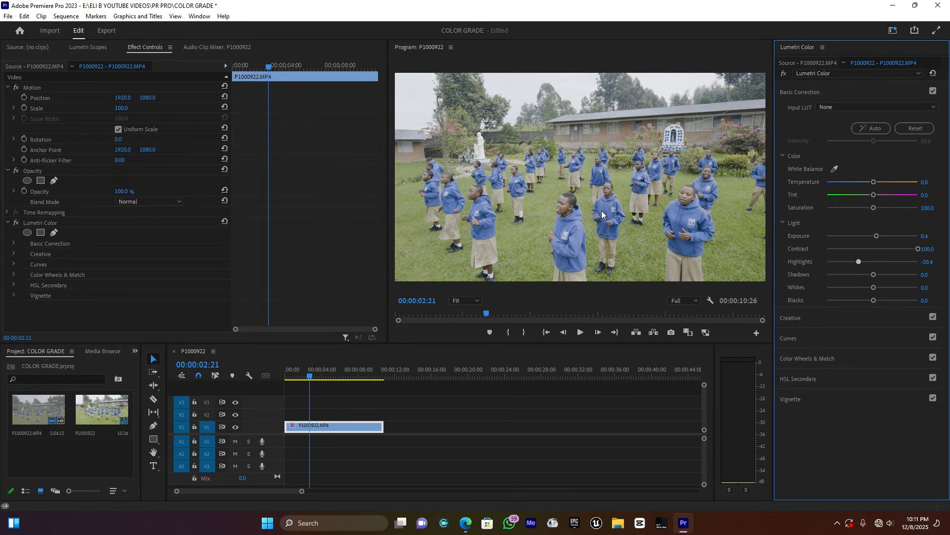
{"action": "key", "text": "grave"}
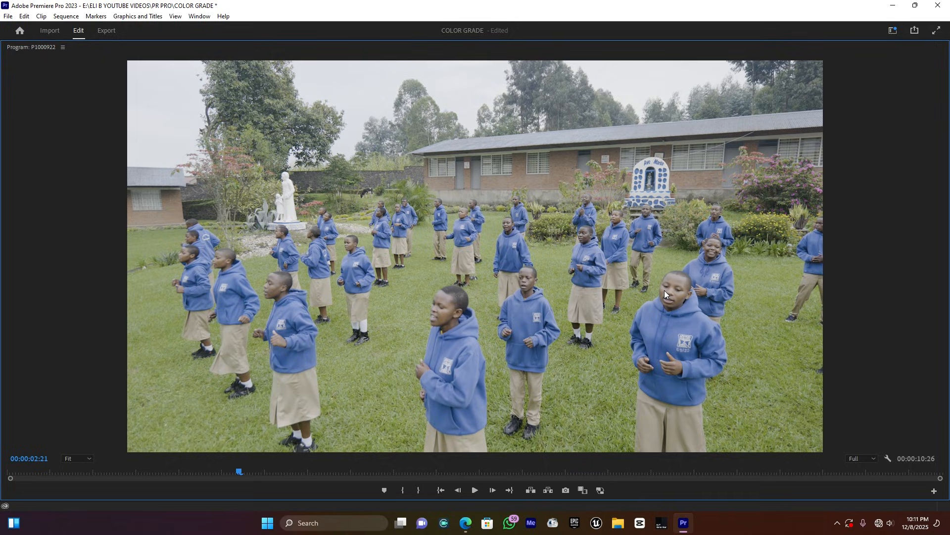
{"action": "key", "text": "grave"}
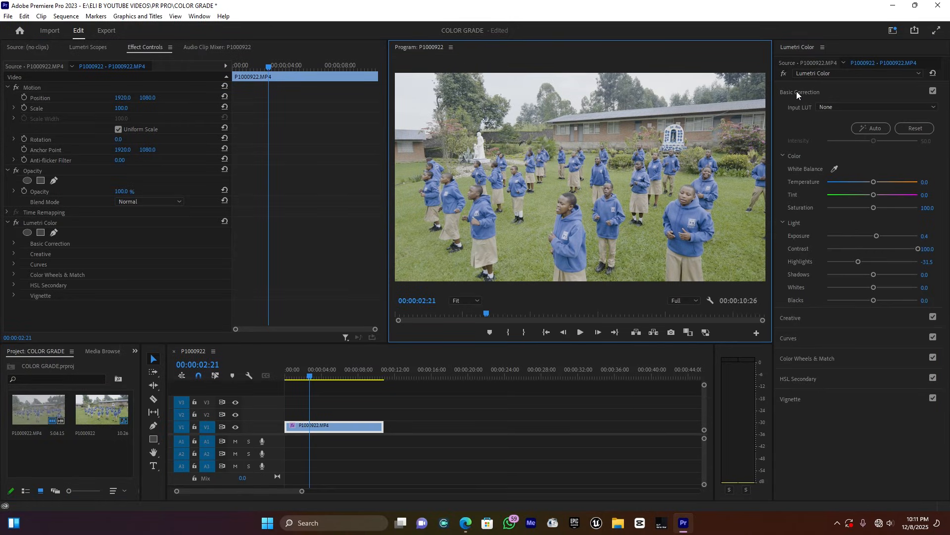
{"action": "left_click_drag", "start_coordinate": [874, 300], "coordinate": [864, 302]}
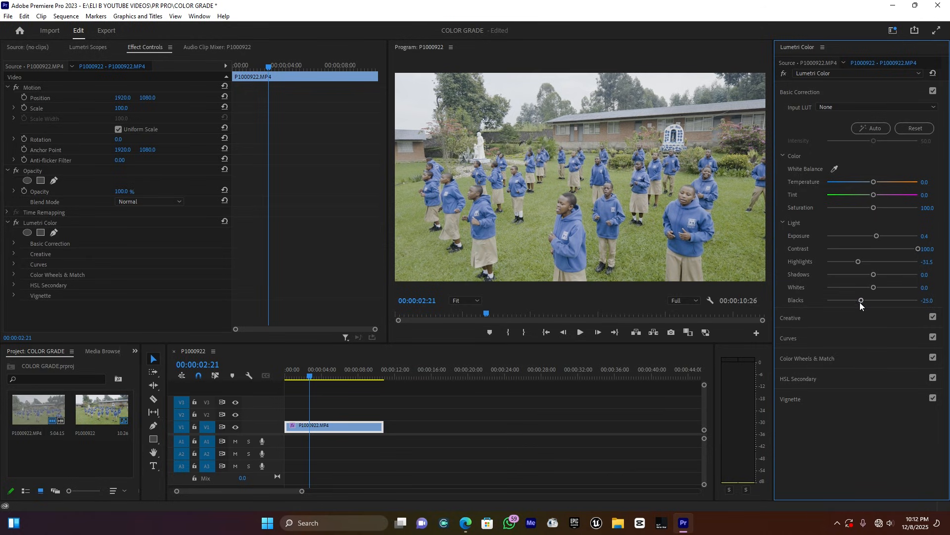
- Raise Saturation to about 120 and warm Temperature to about 4.3
{"action": "left_click_drag", "start_coordinate": [874, 207], "coordinate": [880, 207]}
{"action": "left_click", "coordinate": [925, 181]}
{"action": "type", "text": "1"}
{"action": "key", "text": "Return"}
{"action": "left_click_drag", "start_coordinate": [874, 183], "coordinate": [873, 185]}
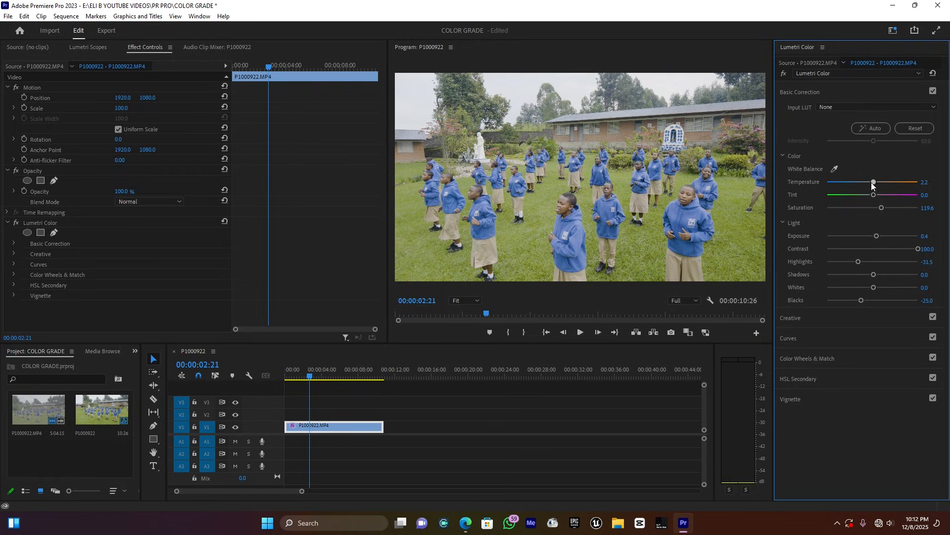
{"action": "left_click", "coordinate": [804, 93]}
- Compare with the grade bypassed, re-enable it, and scroll Curves down to Hue Saturation Curves
{"action": "left_click", "coordinate": [785, 75]}
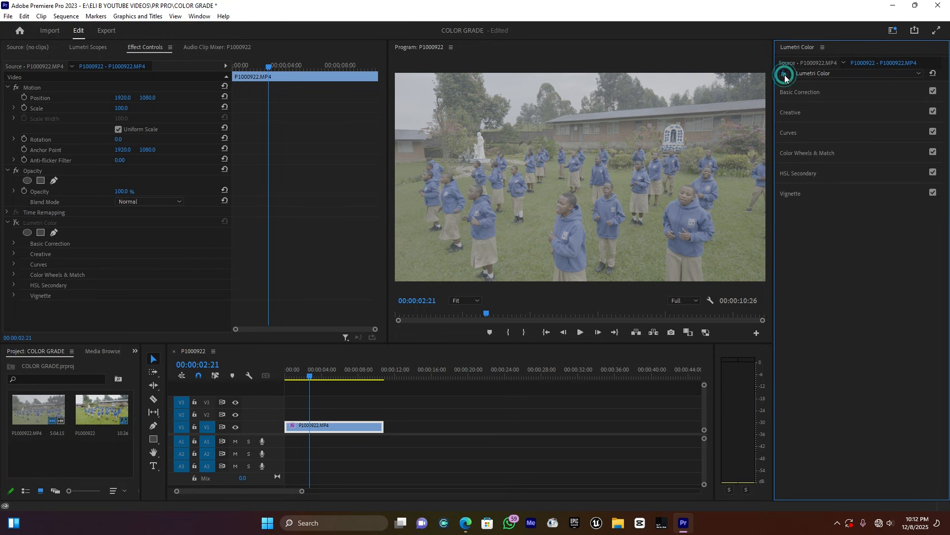
{"action": "left_click", "coordinate": [785, 76]}
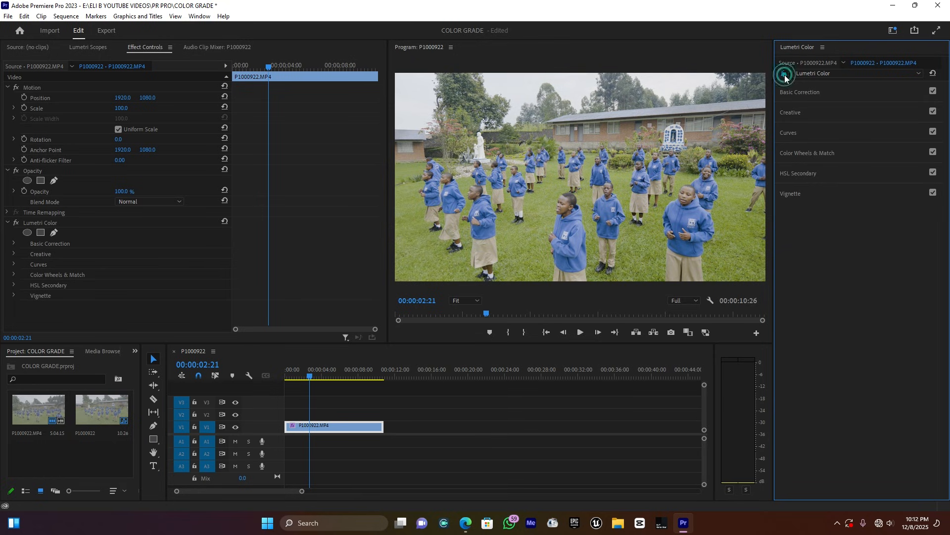
{"action": "left_click", "coordinate": [792, 132]}
{"action": "scroll", "coordinate": [889, 301], "scroll_direction": "down", "scroll_amount": 3}
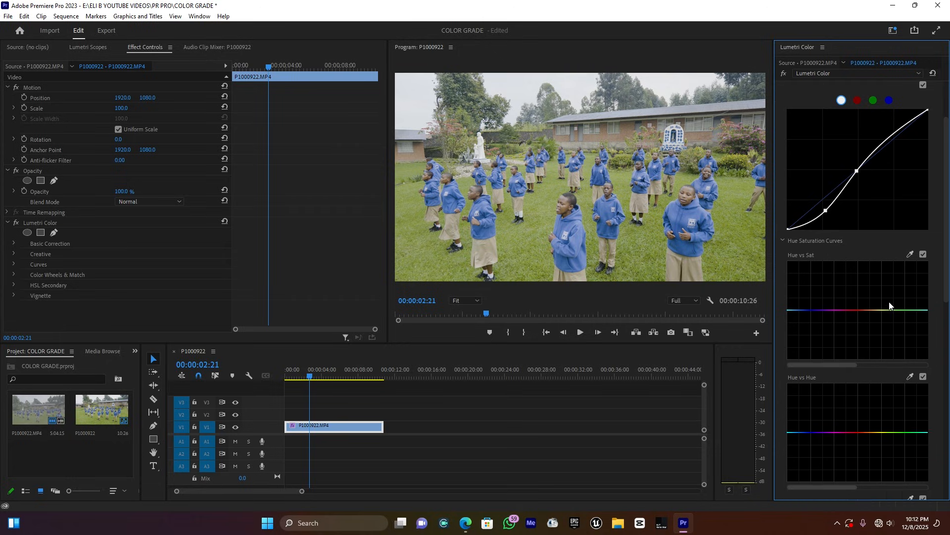
{"action": "scroll", "coordinate": [889, 305], "scroll_direction": "down", "scroll_amount": 1}
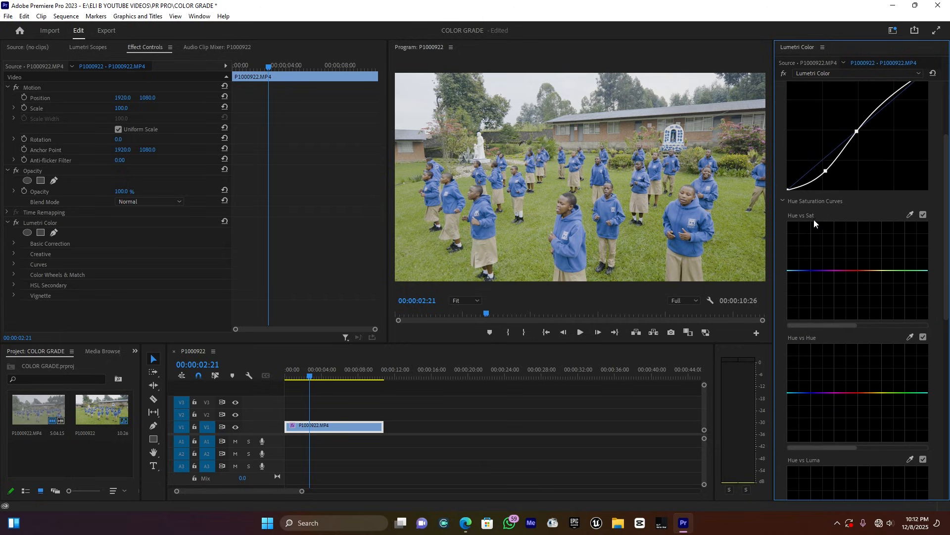
{"action": "scroll", "coordinate": [823, 386], "scroll_direction": "down", "scroll_amount": 1}
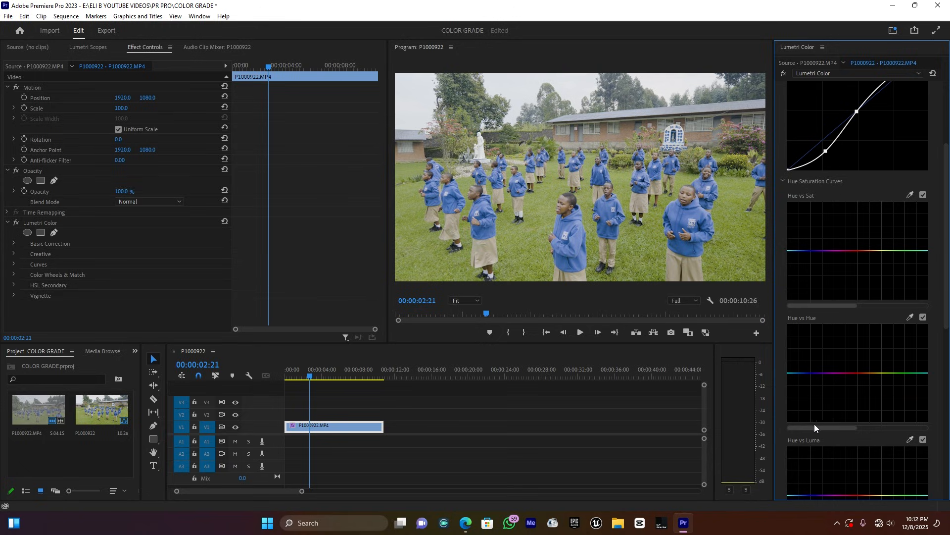
{"action": "scroll", "coordinate": [867, 307], "scroll_direction": "down", "scroll_amount": 2}
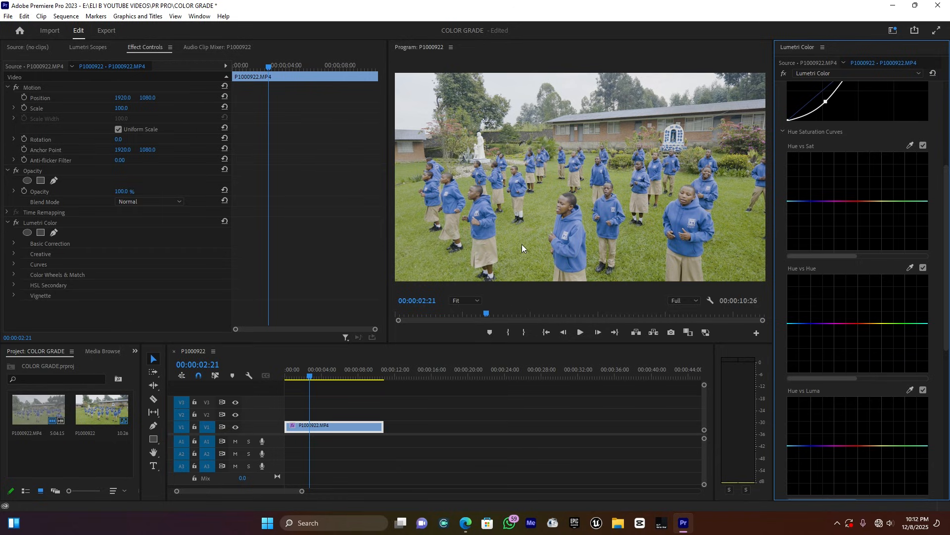
- Add three points on Hue vs Hue and raise the green range so grass turns pink
{"action": "left_click", "coordinate": [920, 323]}
{"action": "left_click", "coordinate": [873, 323]}
{"action": "left_click", "coordinate": [890, 323]}
{"action": "mouse_move", "coordinate": [889, 322]}
{"action": "left_mouse_down"}
{"action": "mouse_move", "coordinate": [881, 301]}
{"action": "mouse_move", "coordinate": [897, 355]}
{"action": "mouse_move", "coordinate": [879, 298]}
{"action": "mouse_move", "coordinate": [915, 295]}
{"action": "mouse_move", "coordinate": [875, 303]}
{"action": "mouse_move", "coordinate": [875, 286]}
{"action": "mouse_move", "coordinate": [888, 299]}
{"action": "left_mouse_up"}
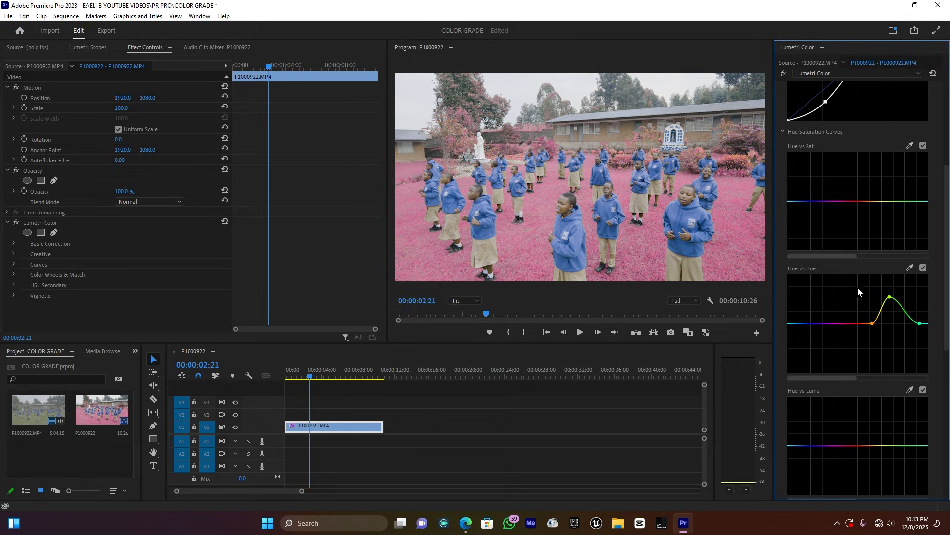
{"action": "scroll", "coordinate": [824, 218], "scroll_direction": "up", "scroll_amount": 2}
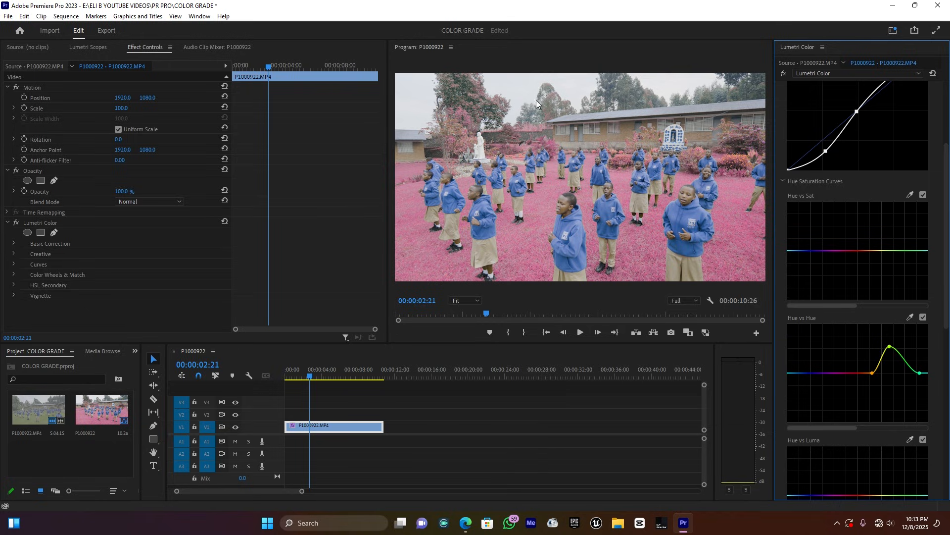
- On Hue vs Sat, boost the cyan-blue hues and slightly raise the yellow-greens
{"action": "left_click", "coordinate": [822, 251]}
{"action": "left_click", "coordinate": [920, 251]}
{"action": "left_click_drag", "start_coordinate": [800, 251], "coordinate": [799, 223]}
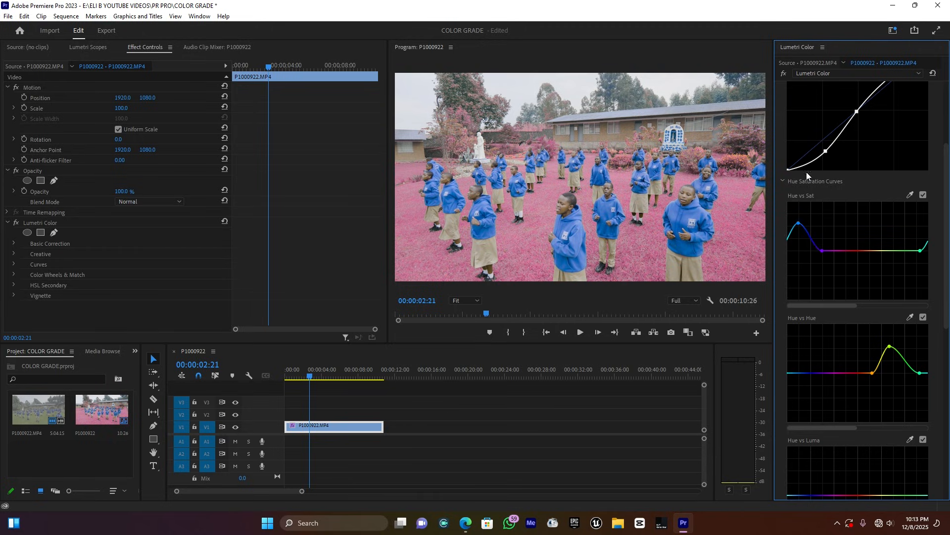
{"action": "left_click", "coordinate": [874, 251]}
{"action": "mouse_move", "coordinate": [897, 251]}
{"action": "left_mouse_down"}
{"action": "mouse_move", "coordinate": [898, 233]}
{"action": "mouse_move", "coordinate": [894, 271]}
{"action": "mouse_move", "coordinate": [897, 248]}
{"action": "mouse_move", "coordinate": [888, 249]}
{"action": "left_mouse_up"}
- Add points near the left end of Hue vs Hue and lift it slightly
{"action": "scroll", "coordinate": [884, 269], "scroll_direction": "down", "scroll_amount": 3}
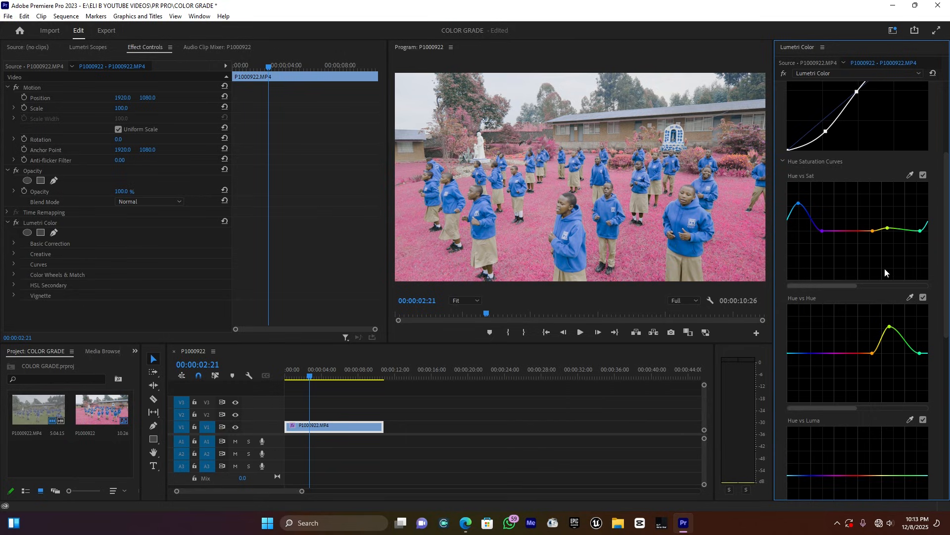
{"action": "scroll", "coordinate": [877, 319], "scroll_direction": "down", "scroll_amount": 2}
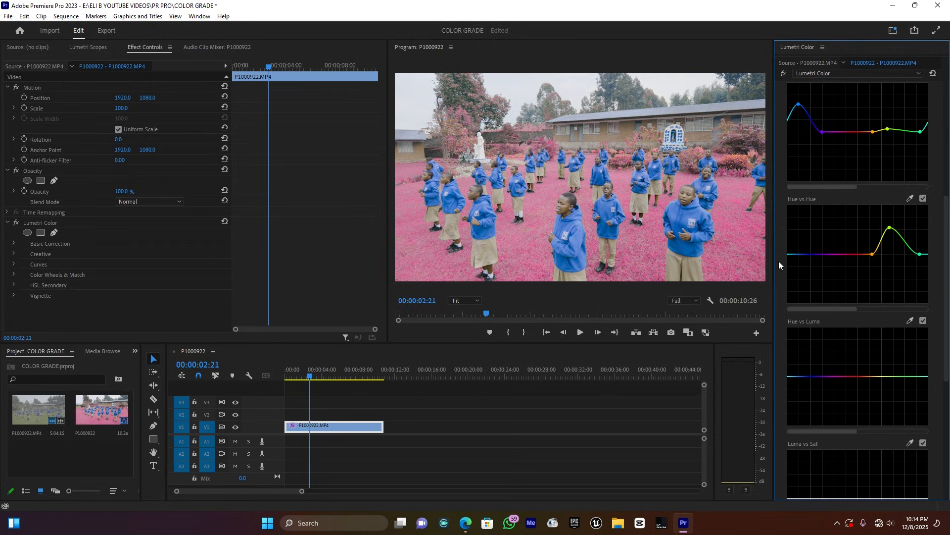
{"action": "left_click", "coordinate": [818, 254]}
{"action": "left_click", "coordinate": [795, 254]}
{"action": "left_click_drag", "start_coordinate": [793, 254], "coordinate": [794, 251]}
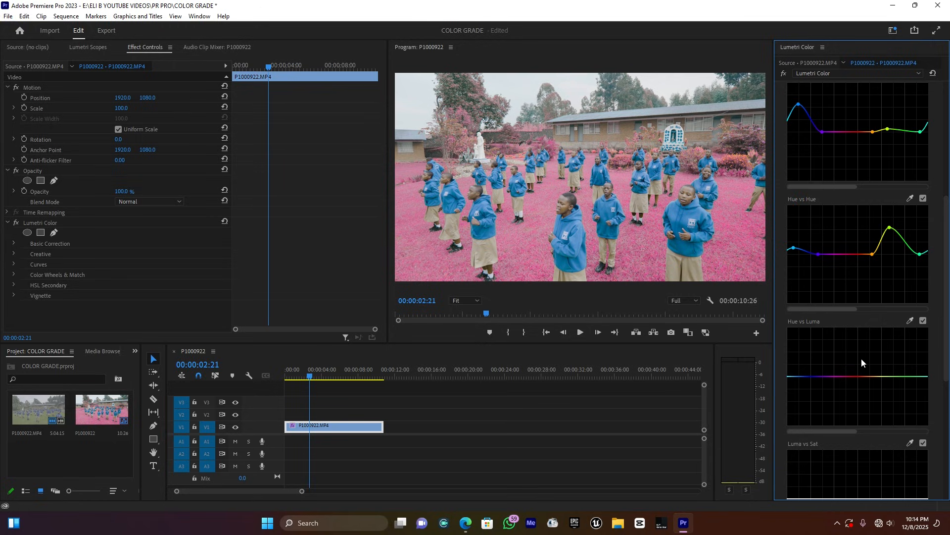
{"action": "scroll", "coordinate": [877, 352], "scroll_direction": "down", "scroll_amount": 2}
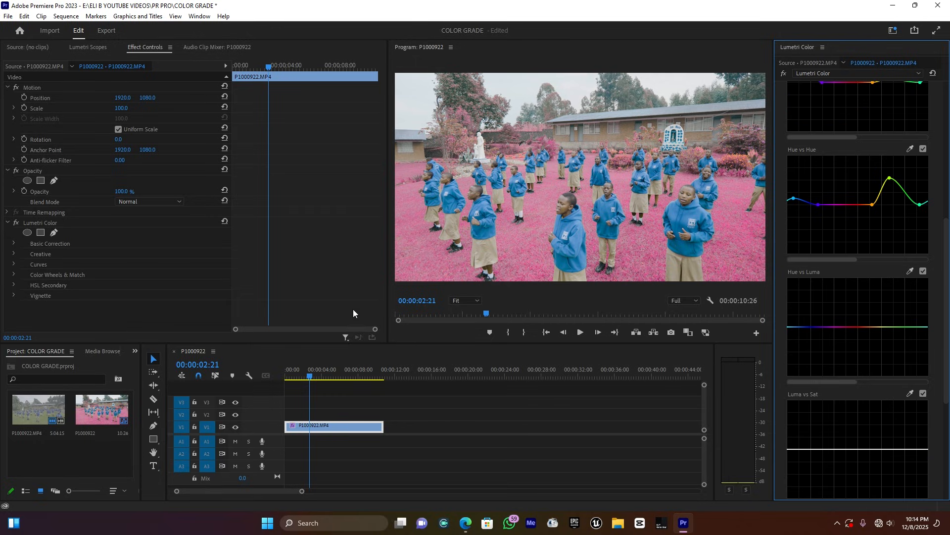
- Enlarge the program monitor and dip Hue vs Luma to darken the yellow-green tones
{"action": "left_click_drag", "start_coordinate": [385, 343], "coordinate": [331, 354]}
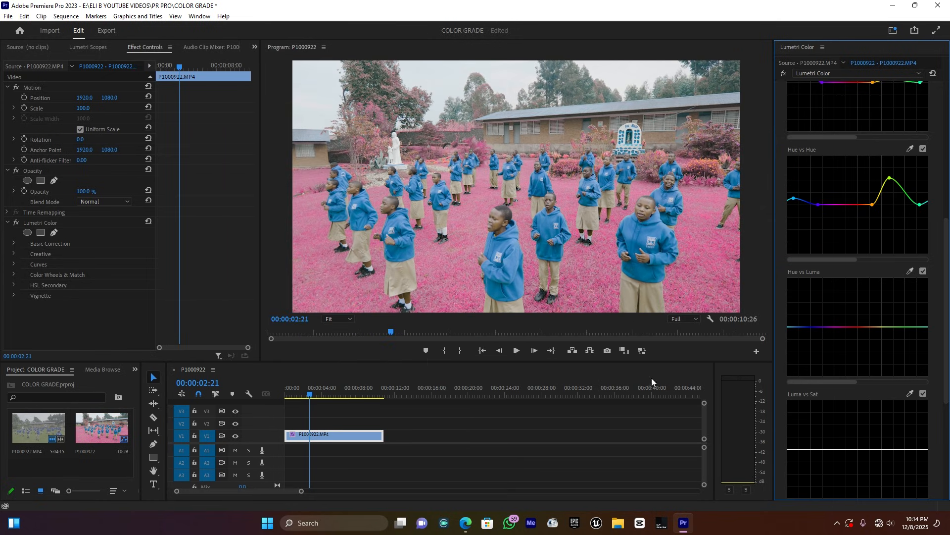
{"action": "left_click", "coordinate": [920, 327]}
{"action": "left_click", "coordinate": [870, 327]}
{"action": "left_click", "coordinate": [886, 328]}
{"action": "left_click_drag", "start_coordinate": [886, 327], "coordinate": [887, 330]}
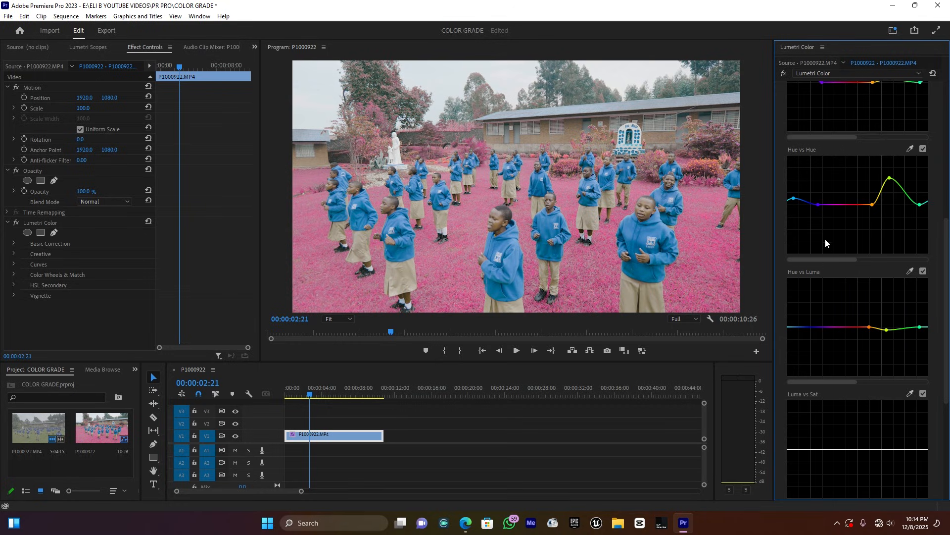
- Scroll back up and collapse the Curves section
{"action": "scroll", "coordinate": [833, 242], "scroll_direction": "up", "scroll_amount": 5}
{"action": "scroll", "coordinate": [833, 242], "scroll_direction": "up", "scroll_amount": 3}
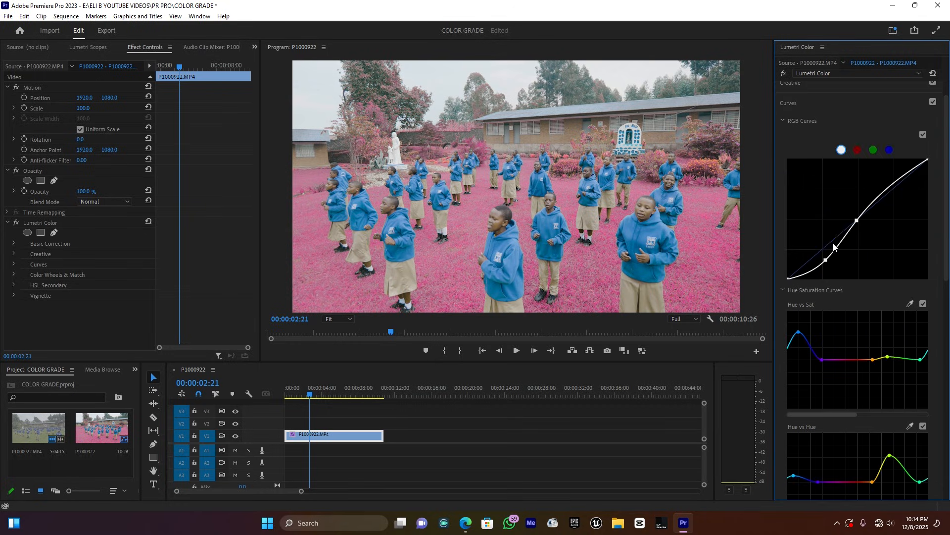
{"action": "left_click", "coordinate": [789, 134]}
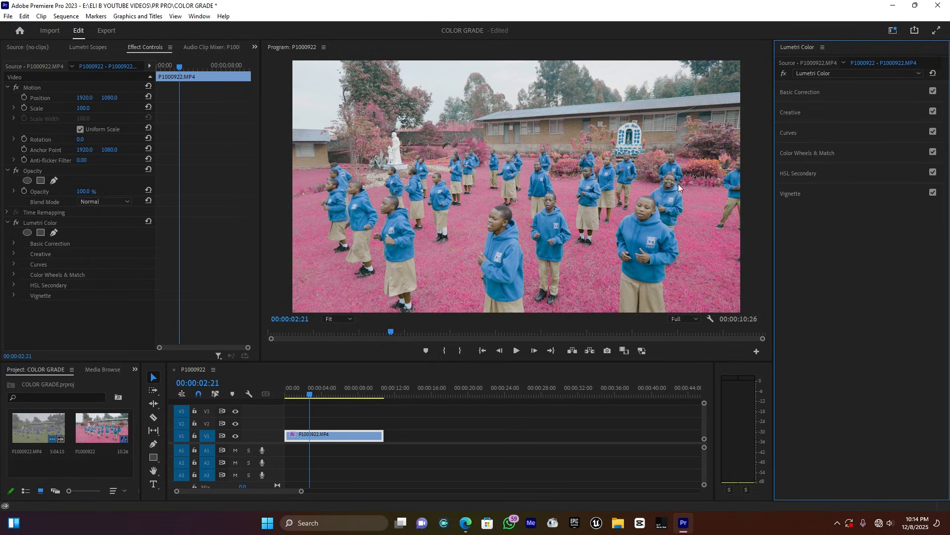
- Start an HSL Secondary key from the red swatch with the Color/Gray preview on
{"action": "left_click", "coordinate": [803, 176]}
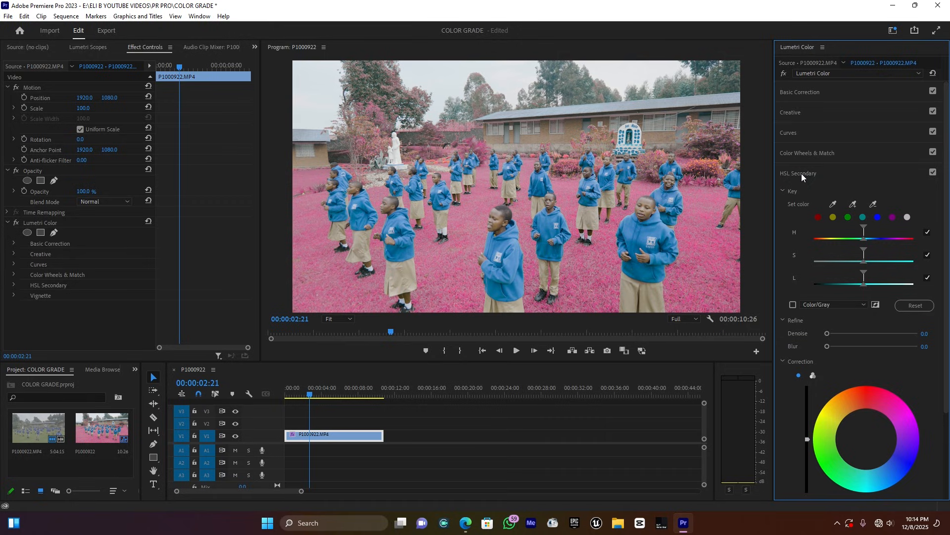
{"action": "left_click", "coordinate": [819, 217]}
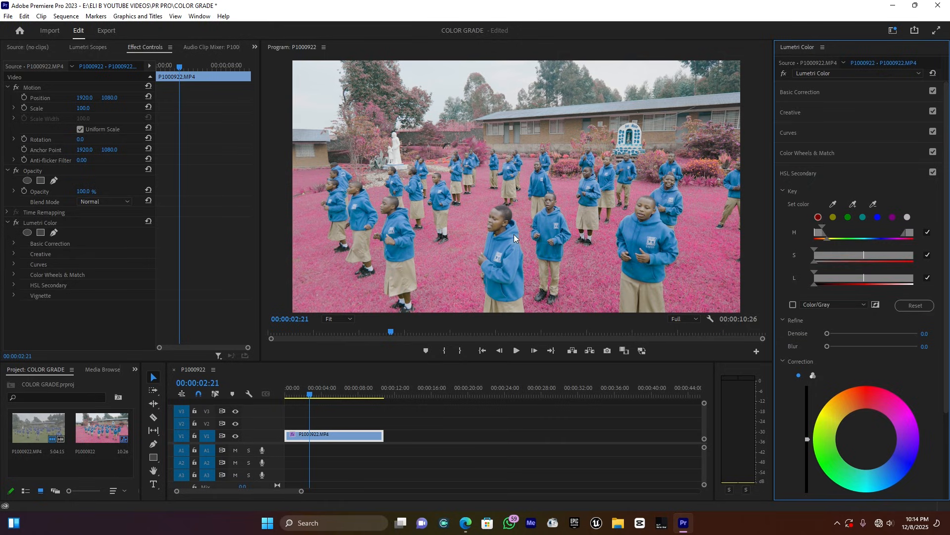
{"action": "left_click", "coordinate": [794, 305]}
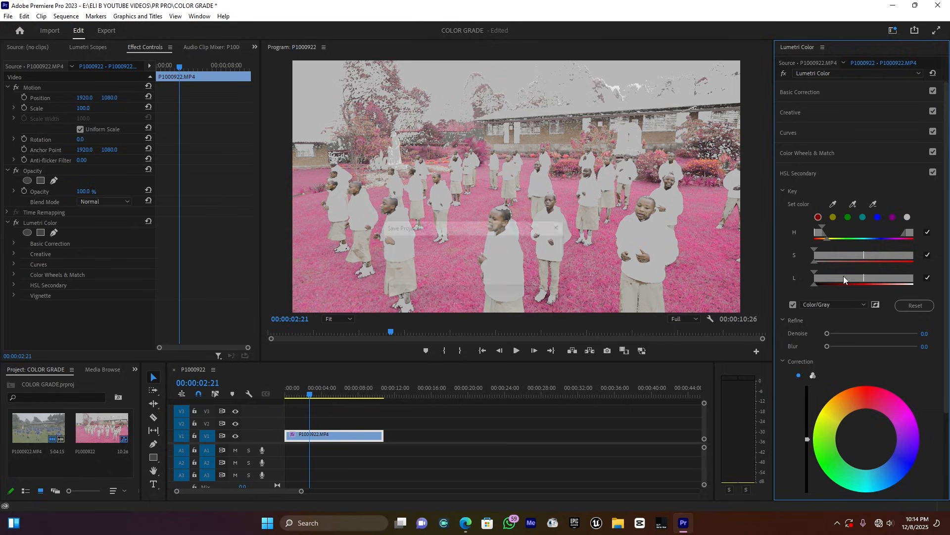
- Narrow the key's hue and saturation ranges onto the skin tones, inspecting at 75% zoom
{"action": "left_click_drag", "start_coordinate": [849, 255], "coordinate": [853, 281]}
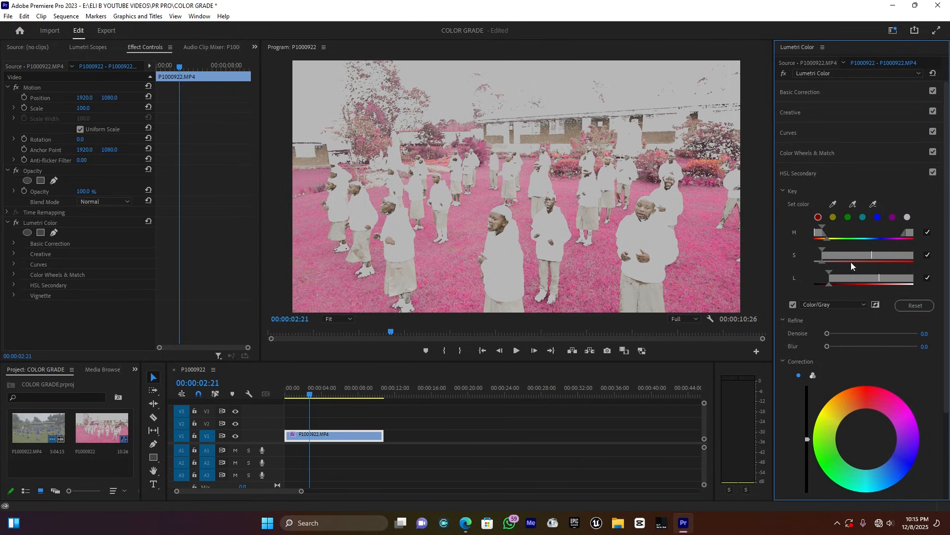
{"action": "left_click_drag", "start_coordinate": [823, 233], "coordinate": [830, 232]}
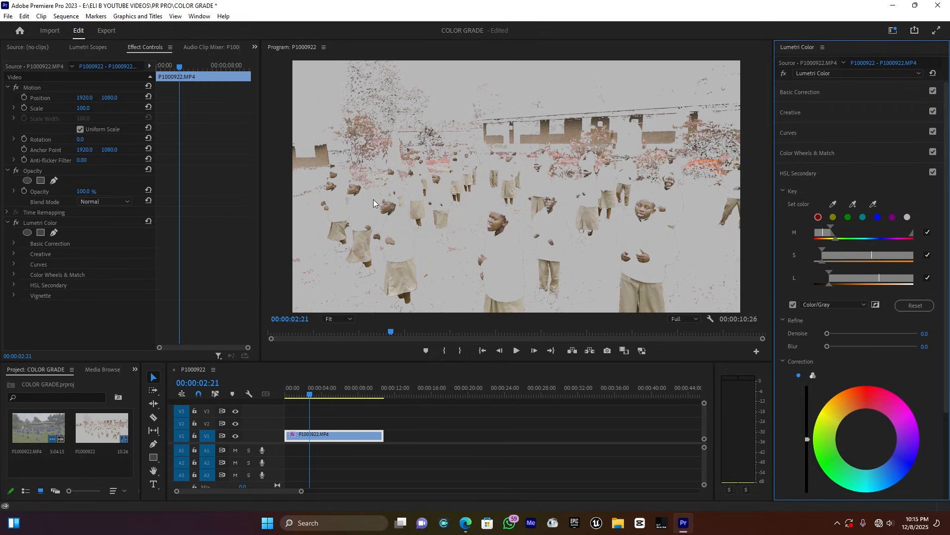
{"action": "left_click", "coordinate": [827, 236]}
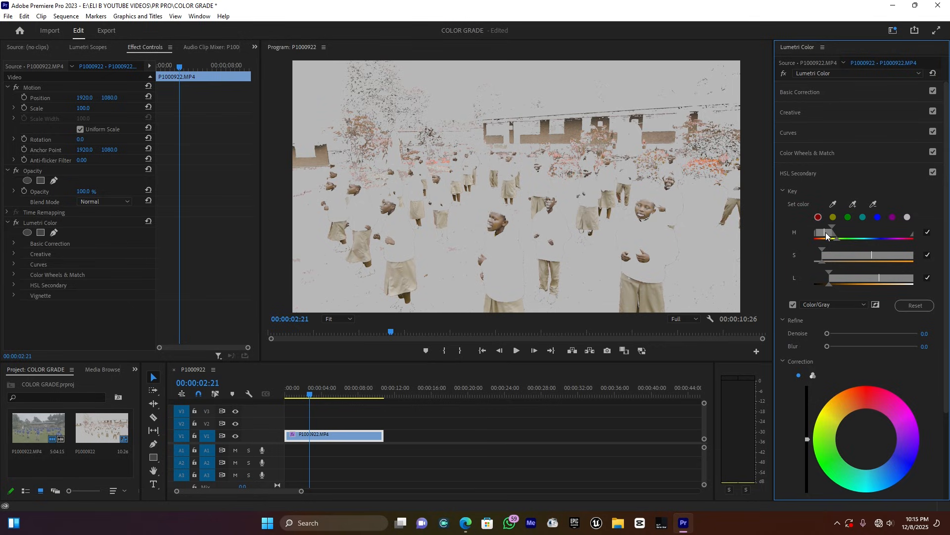
{"action": "left_click_drag", "start_coordinate": [834, 253], "coordinate": [829, 254]}
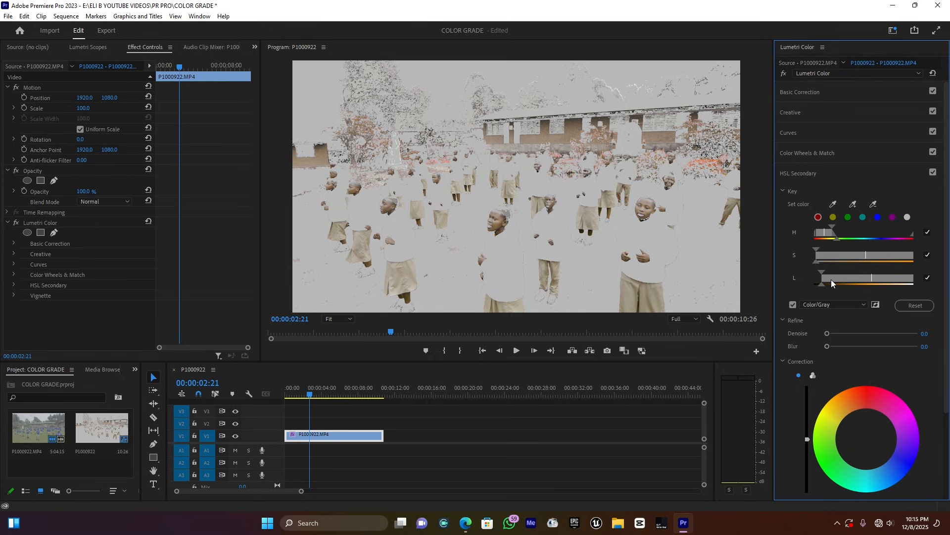
{"action": "left_click", "coordinate": [344, 318]}
{"action": "left_click", "coordinate": [346, 379]}
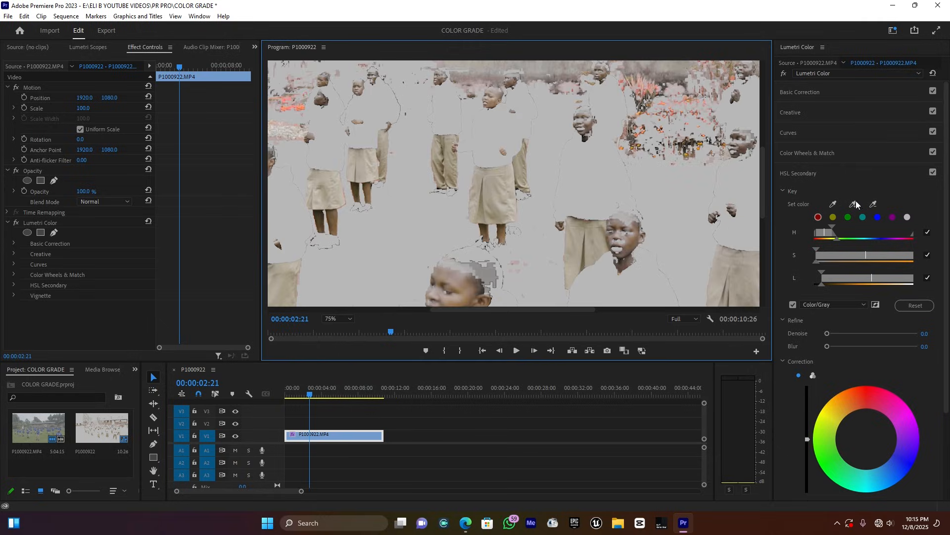
{"action": "left_click_drag", "start_coordinate": [762, 171], "coordinate": [763, 218]}
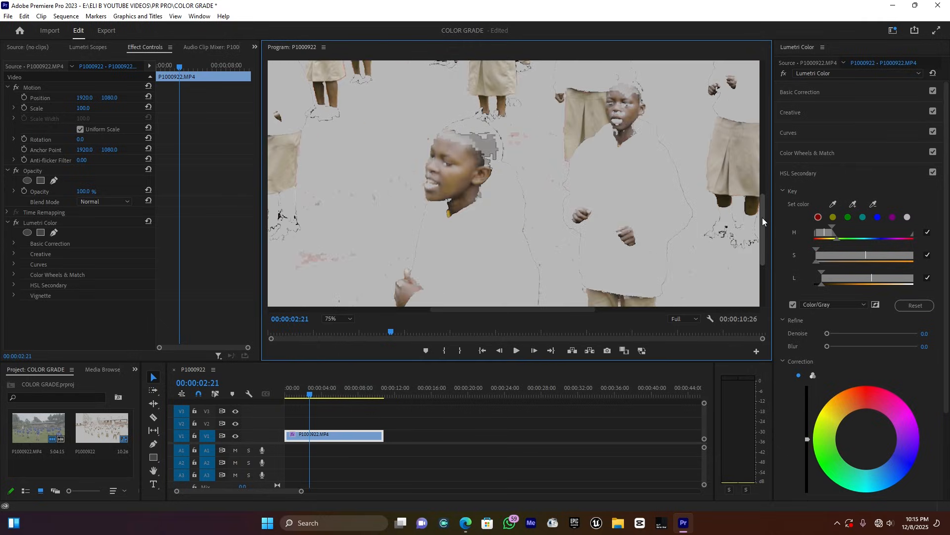
- Set the key's Refine Blur to 5.5 and Denoise to 16.8, then zoom the monitor to Fit
{"action": "left_click_drag", "start_coordinate": [836, 345], "coordinate": [843, 345]}
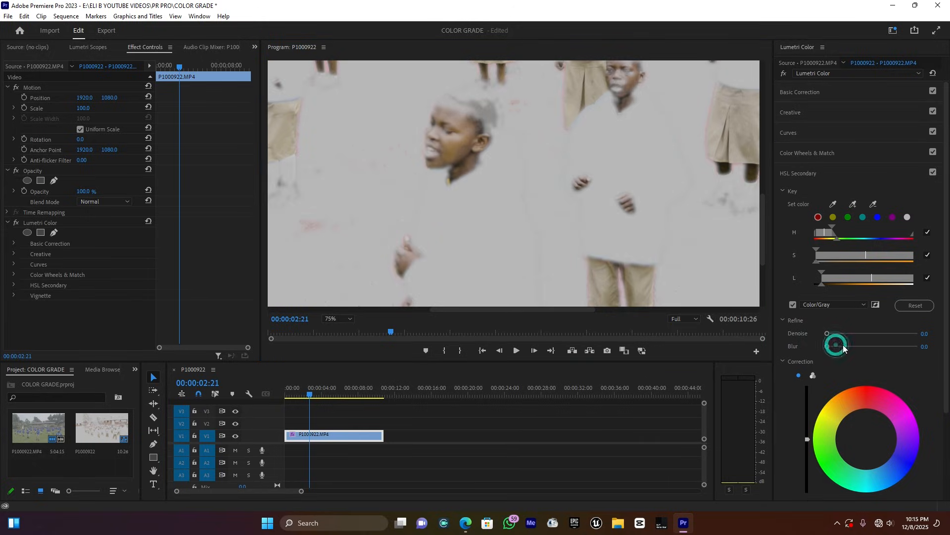
{"action": "left_click", "coordinate": [841, 335]}
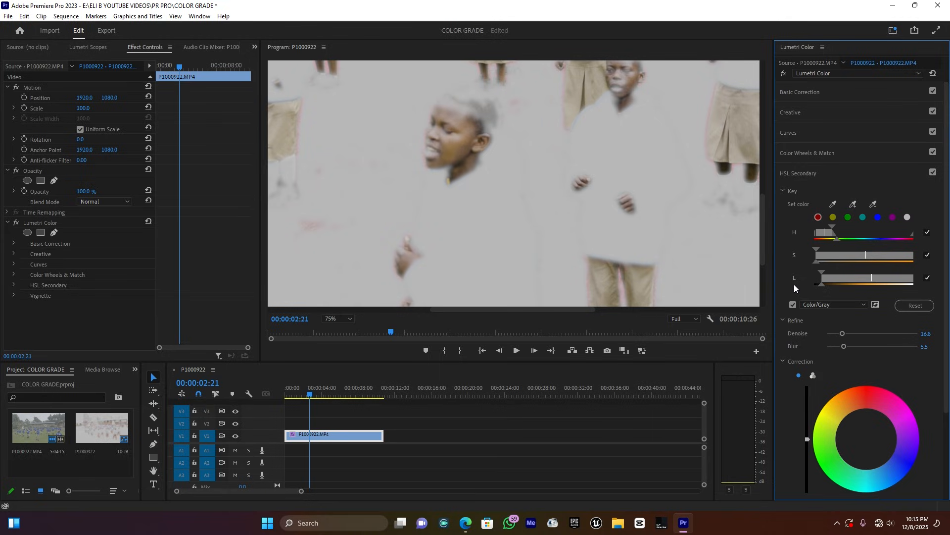
{"action": "left_click", "coordinate": [332, 313]}
{"action": "left_click", "coordinate": [332, 318]}
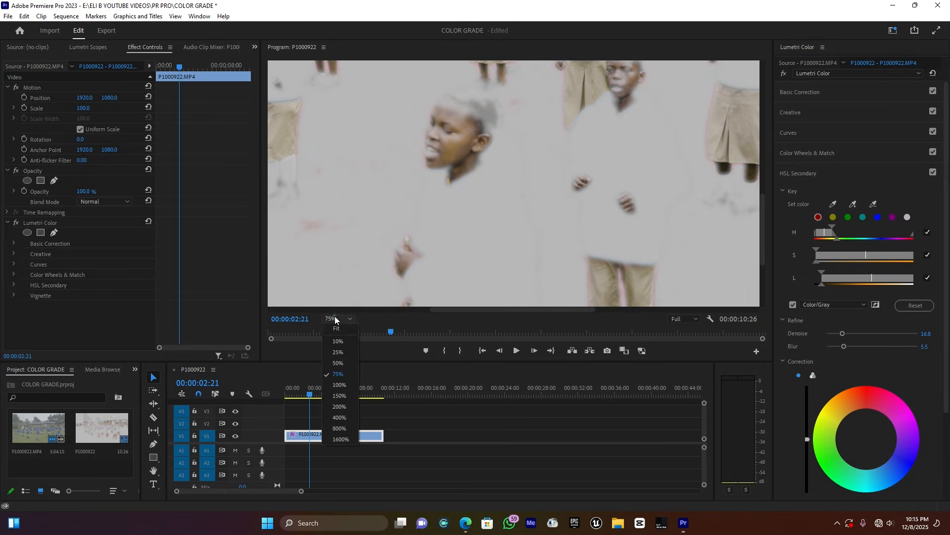
{"action": "left_click", "coordinate": [340, 326]}
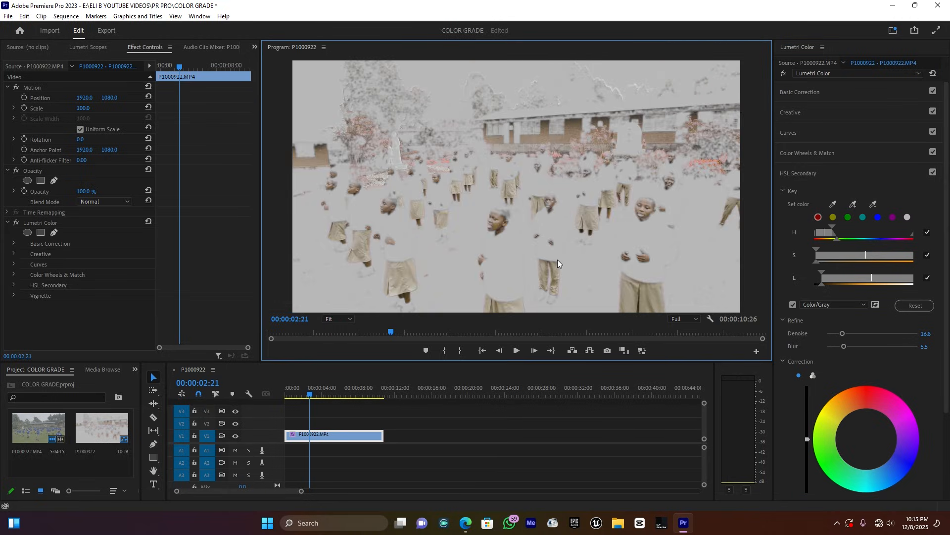
- Turn off Color/Gray, warm the secondary correction to about 31.5 temperature, and nudge its wheel
{"action": "left_click", "coordinate": [794, 305]}
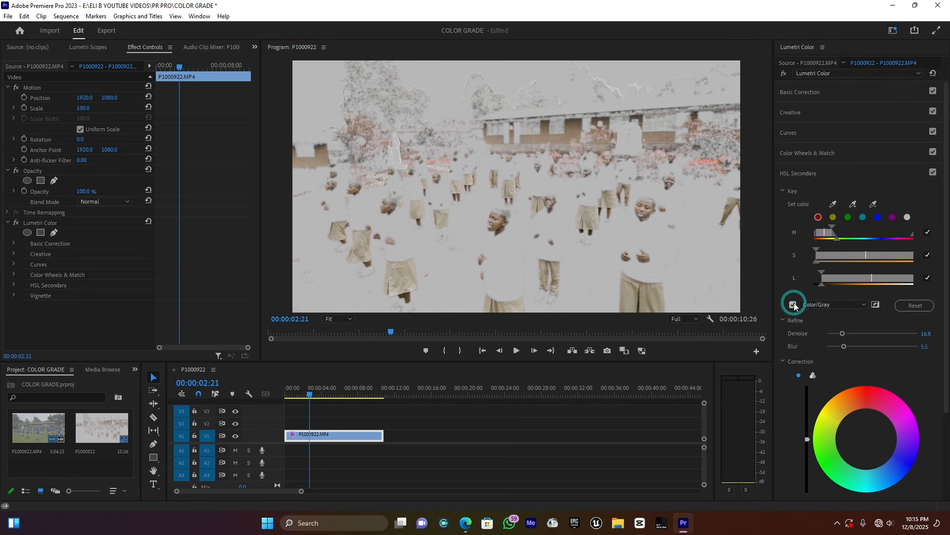
{"action": "scroll", "coordinate": [882, 367], "scroll_direction": "down", "scroll_amount": 3}
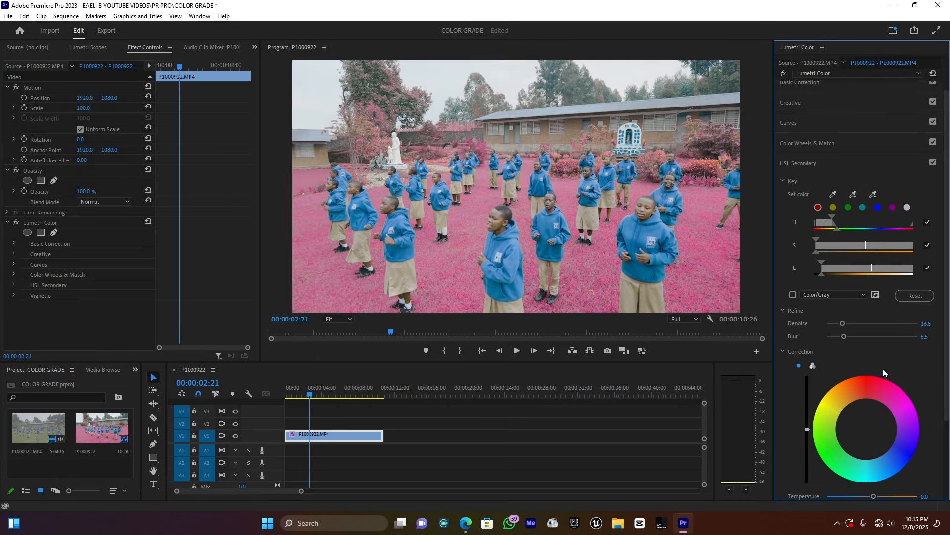
{"action": "left_click_drag", "start_coordinate": [883, 399], "coordinate": [886, 397]}
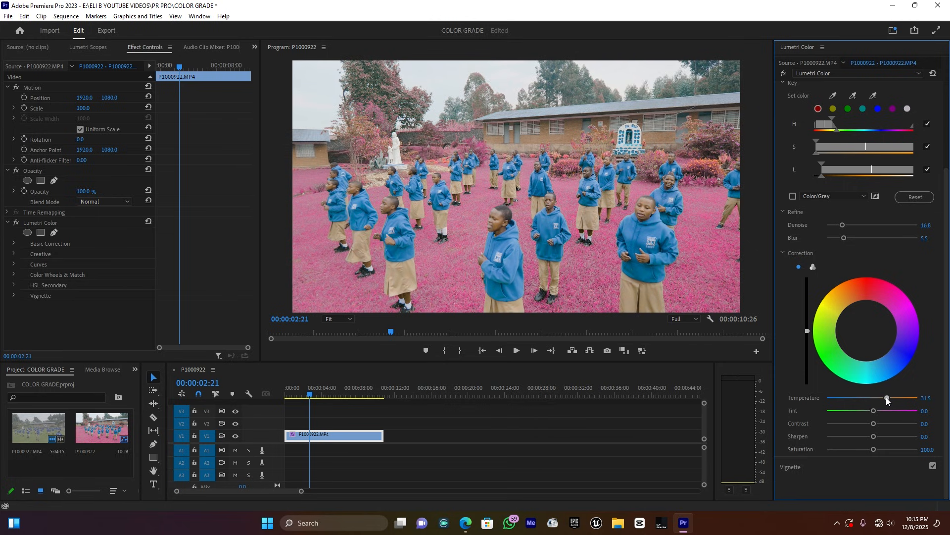
{"action": "left_click_drag", "start_coordinate": [866, 331], "coordinate": [864, 324]}
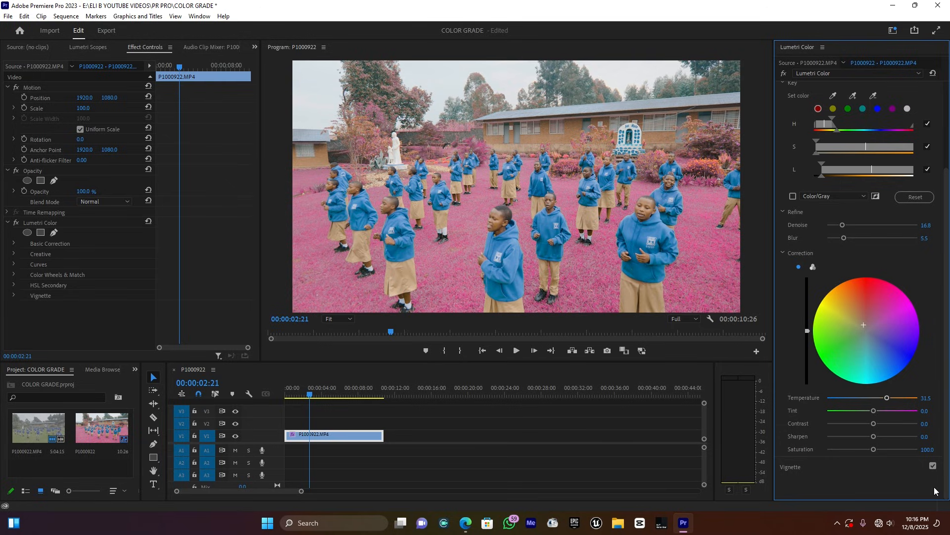
- Review the grade at several frames across the clip, ending at 00:00:01:19
{"action": "left_click", "coordinate": [317, 395]}
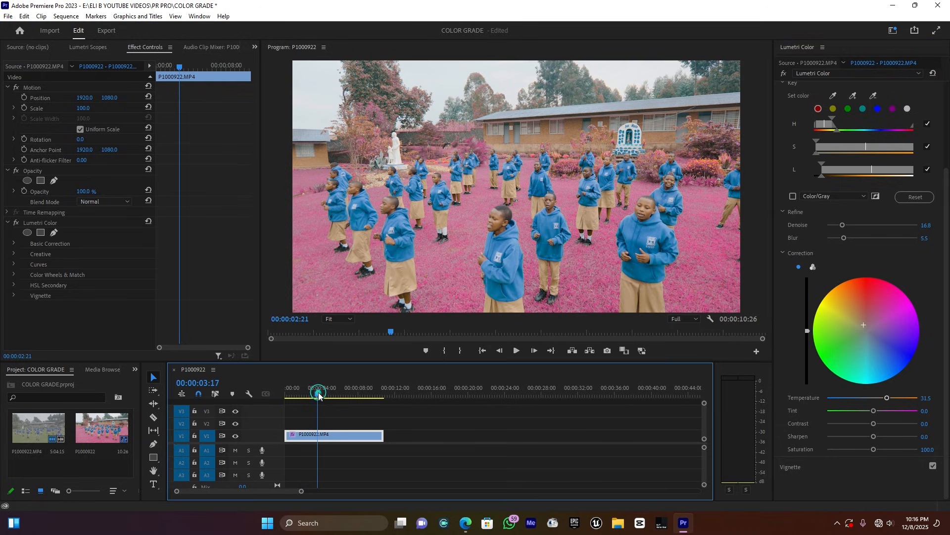
{"action": "left_click", "coordinate": [350, 394]}
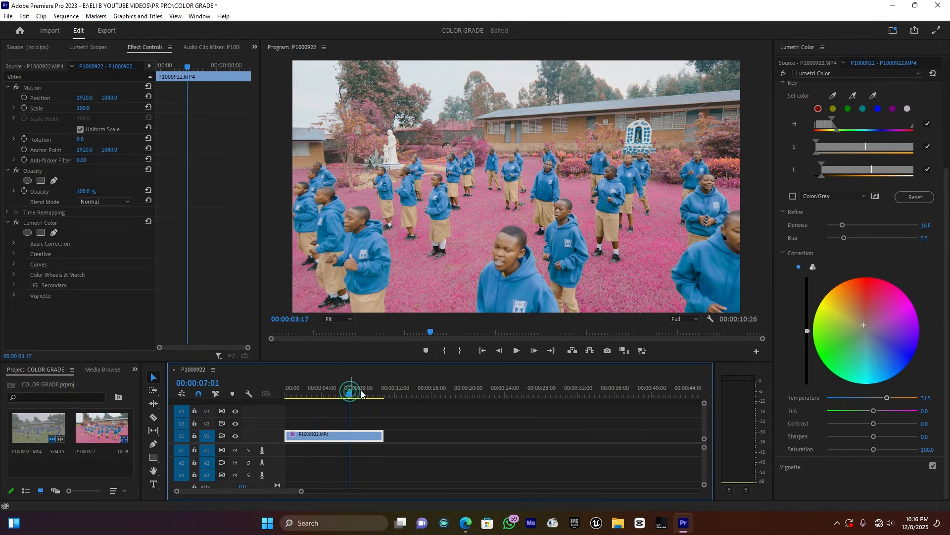
{"action": "left_click", "coordinate": [361, 394]}
{"action": "left_click", "coordinate": [324, 395]}
{"action": "left_click", "coordinate": [322, 395]}
{"action": "left_click", "coordinate": [315, 394]}
{"action": "left_click", "coordinate": [301, 386]}
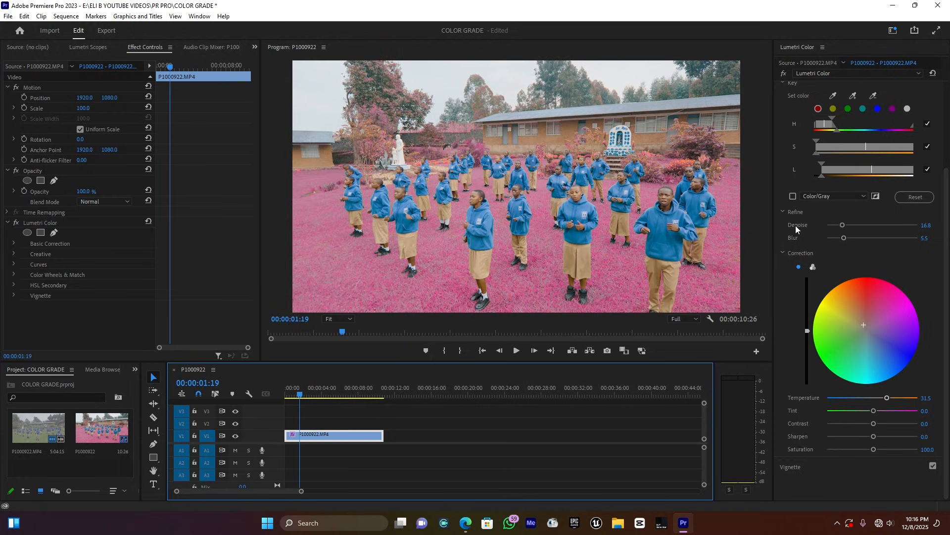
{"action": "scroll", "coordinate": [784, 200], "scroll_direction": "up", "scroll_amount": 4}
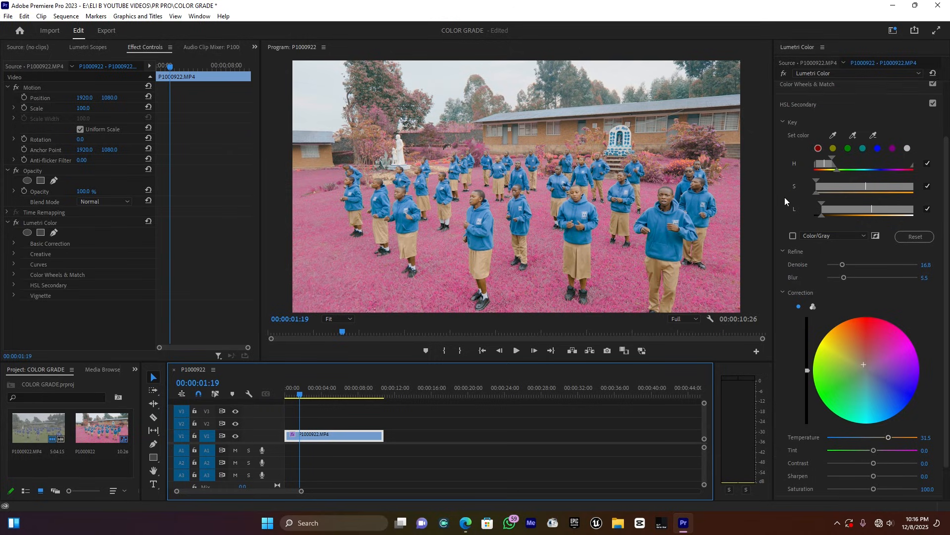
- In Color Wheels & Match, darken the shadows slightly, nudge their tint, and shift the midtones balance
{"action": "left_click", "coordinate": [797, 163]}
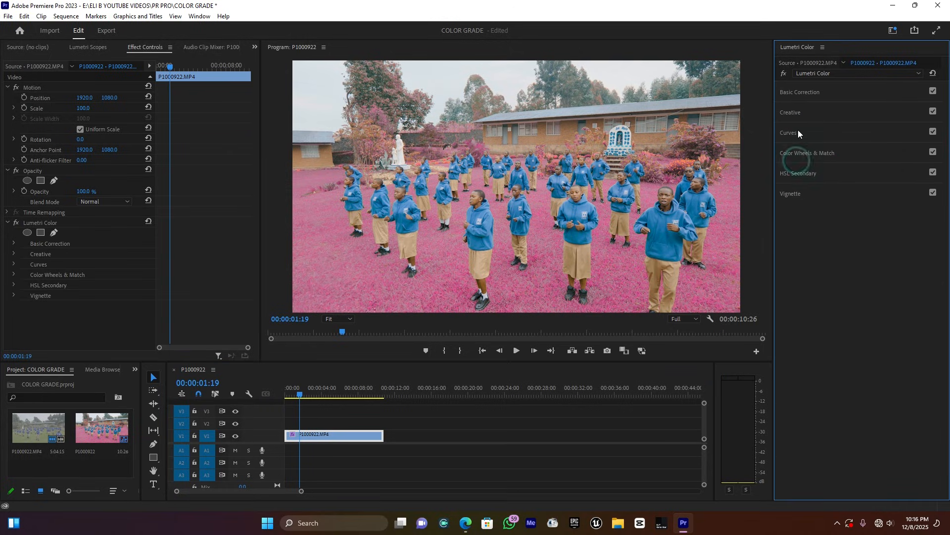
{"action": "left_click", "coordinate": [794, 152]}
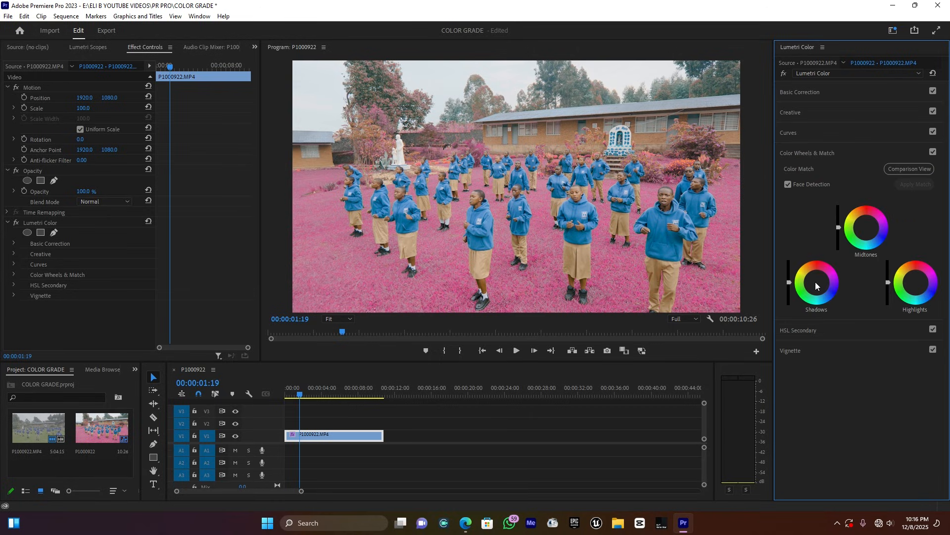
{"action": "left_click_drag", "start_coordinate": [789, 282], "coordinate": [789, 287]}
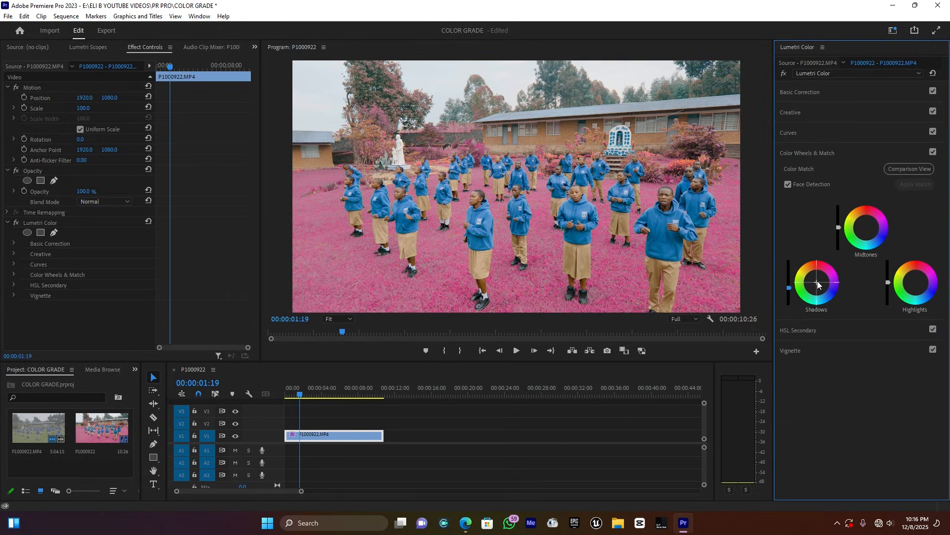
{"action": "left_click_drag", "start_coordinate": [817, 282], "coordinate": [817, 284]}
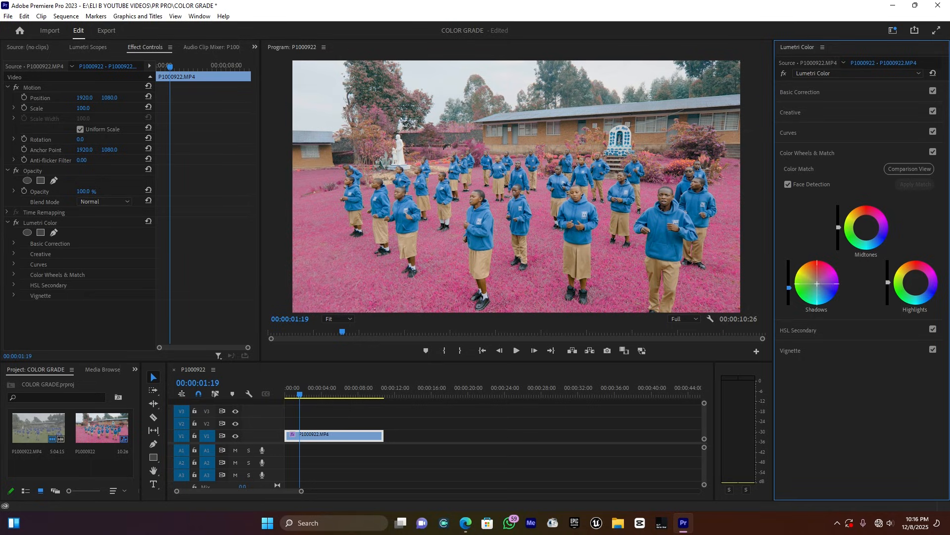
{"action": "left_click_drag", "start_coordinate": [818, 284], "coordinate": [818, 284]}
{"action": "left_click_drag", "start_coordinate": [867, 229], "coordinate": [865, 226]}
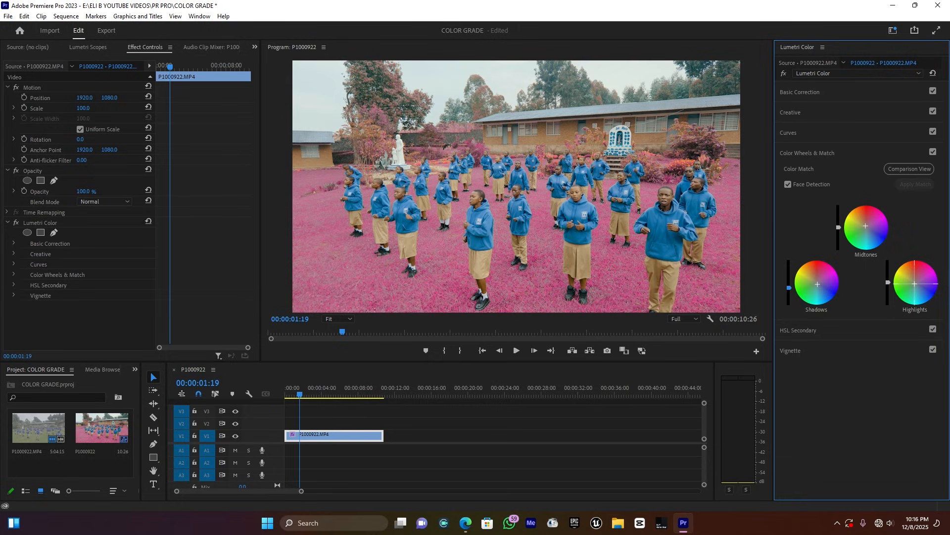
- Try a green highlights tint, reset it to neutral, and toggle the wheels off and on to compare
{"action": "left_click_drag", "start_coordinate": [915, 283], "coordinate": [907, 295]}
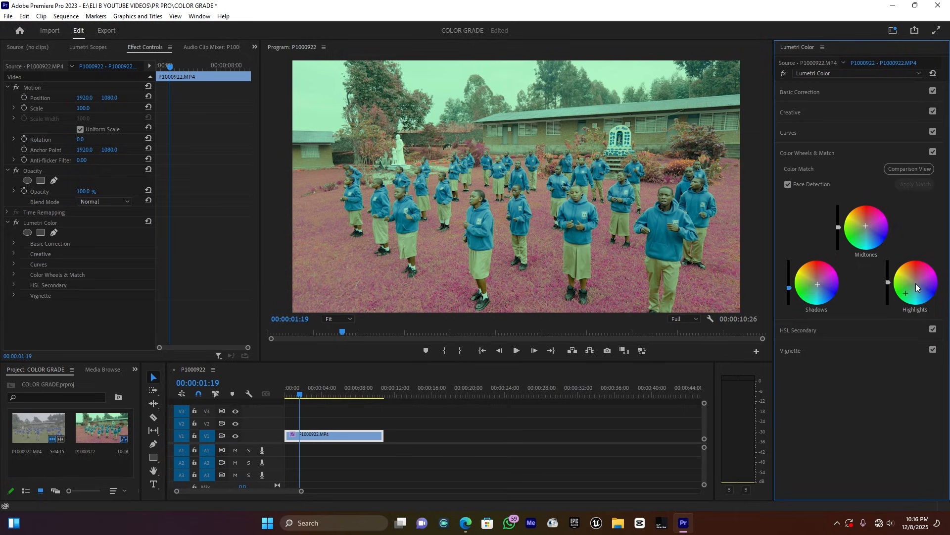
{"action": "double_click", "coordinate": [916, 284]}
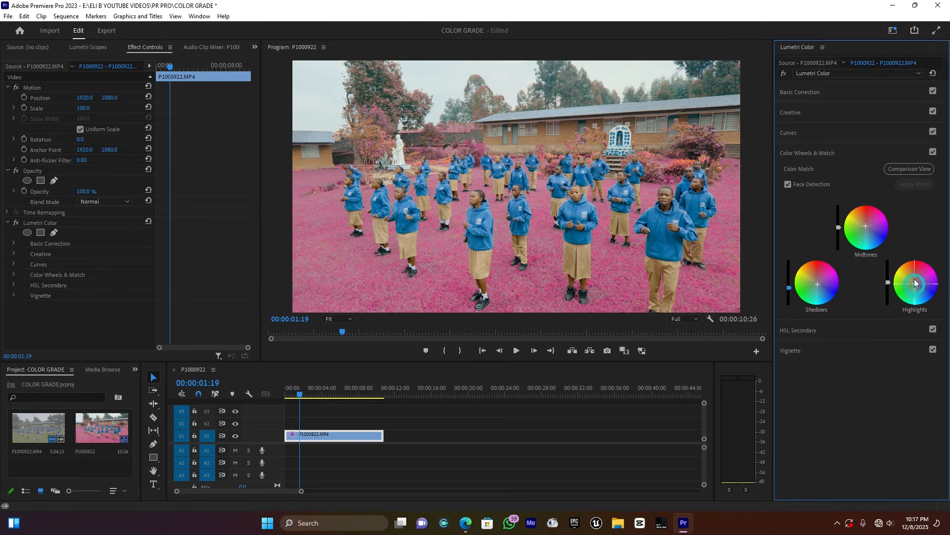
{"action": "left_click", "coordinate": [933, 151]}
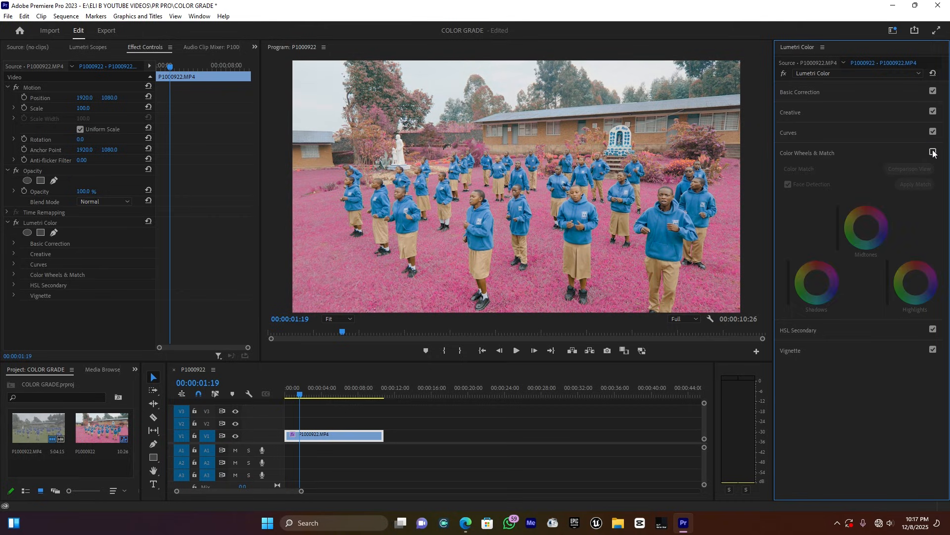
{"action": "left_click", "coordinate": [933, 152]}
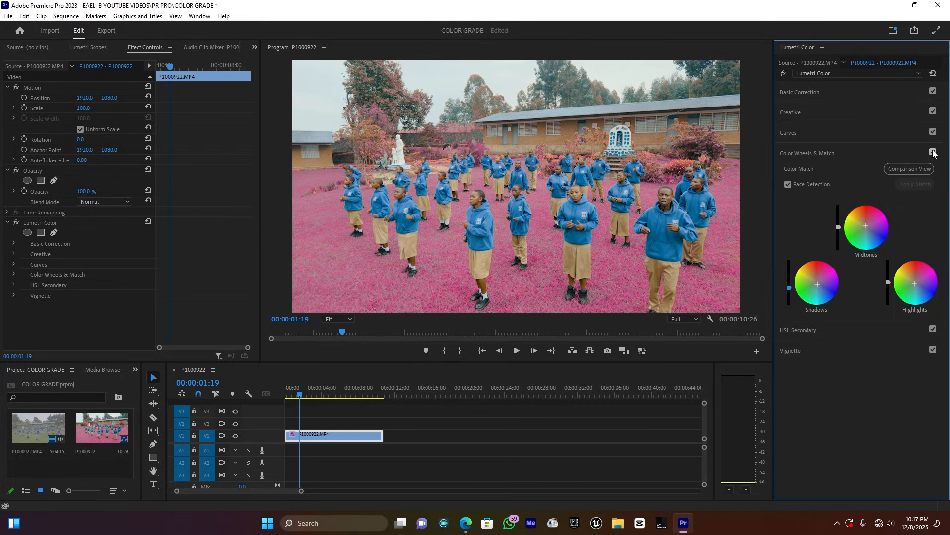
{"action": "left_click", "coordinate": [807, 153]}
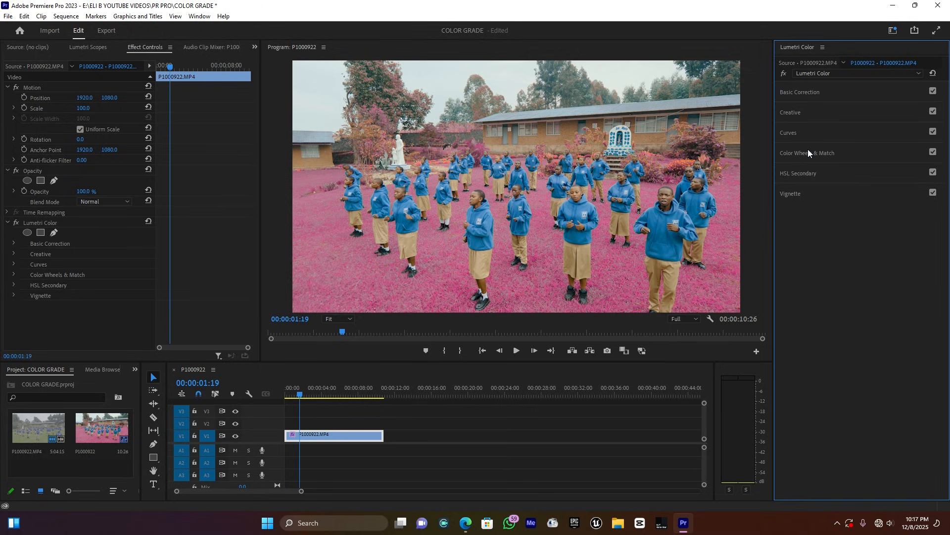
- Zoom the Program monitor to 75% and set the Lumetri Creative Sharpen amount to 25.0
{"action": "left_click", "coordinate": [340, 318]}
{"action": "left_click", "coordinate": [345, 376]}
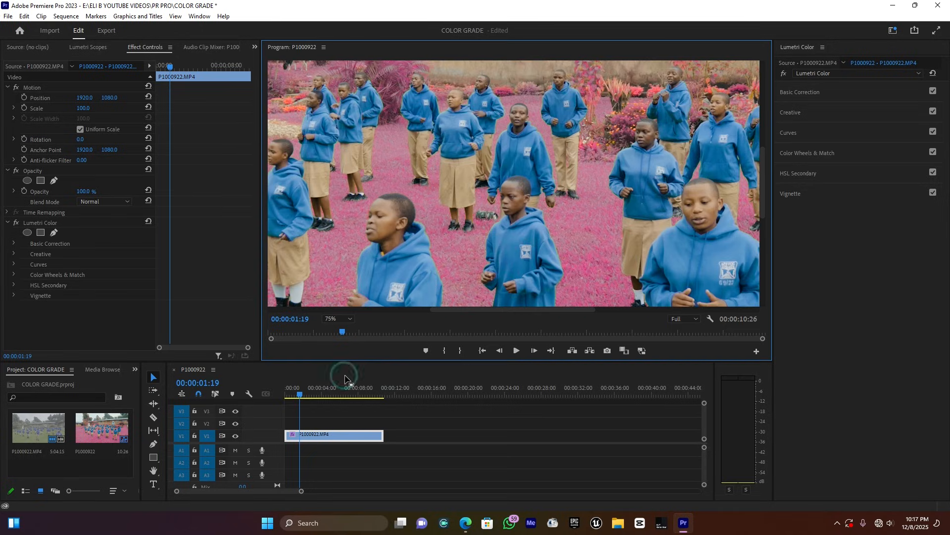
{"action": "left_click", "coordinate": [798, 112]}
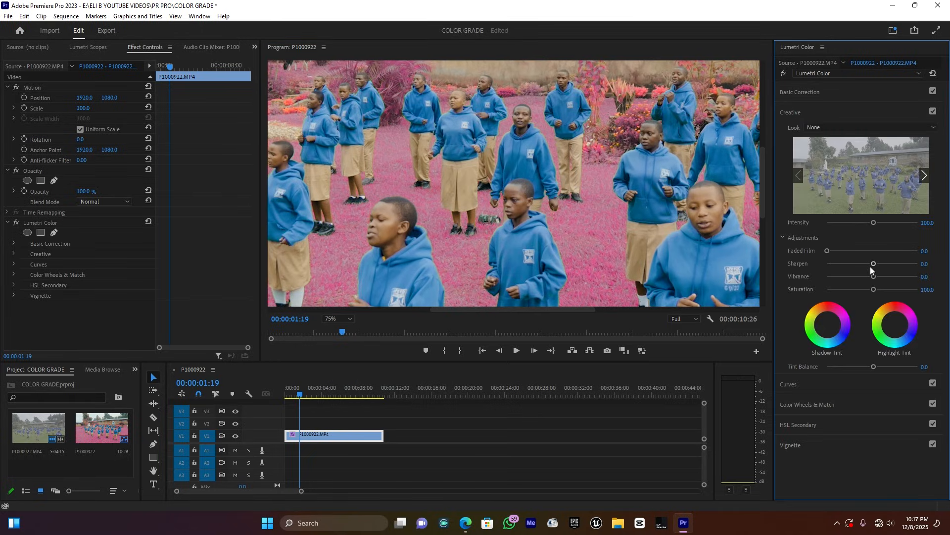
{"action": "left_click_drag", "start_coordinate": [870, 266], "coordinate": [848, 263]}
{"action": "left_click_drag", "start_coordinate": [875, 265], "coordinate": [878, 266]}
- Add points on the Hue vs Hue curve and raise a plateau to shift a band of hues
{"action": "left_click", "coordinate": [794, 112]}
{"action": "left_click", "coordinate": [792, 135]}
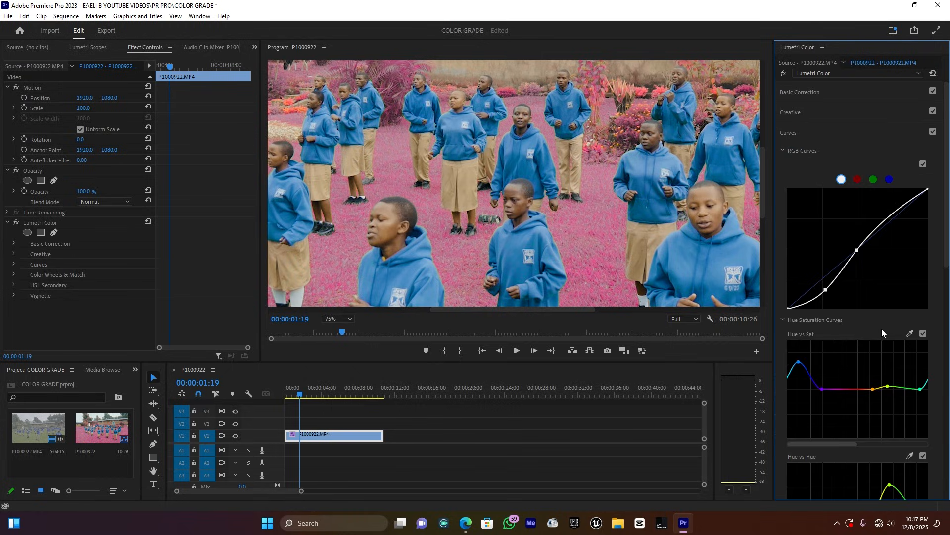
{"action": "scroll", "coordinate": [872, 382], "scroll_direction": "down", "scroll_amount": 2}
{"action": "scroll", "coordinate": [872, 390], "scroll_direction": "down", "scroll_amount": 1}
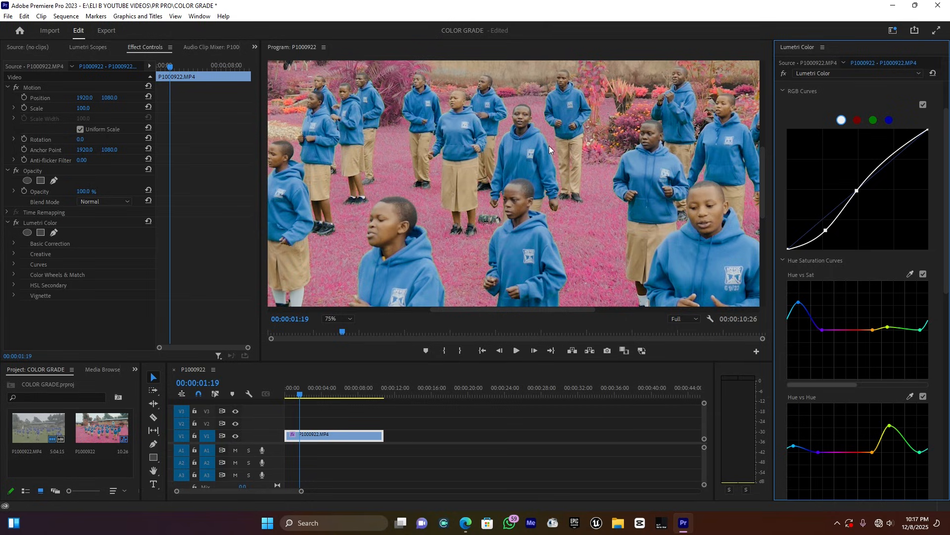
{"action": "left_click", "coordinate": [926, 450]}
{"action": "left_click", "coordinate": [926, 450]}
{"action": "left_click", "coordinate": [919, 452]}
{"action": "left_click_drag", "start_coordinate": [917, 438], "coordinate": [923, 427]}
{"action": "mouse_move", "coordinate": [889, 426]}
{"action": "left_mouse_down"}
{"action": "mouse_move", "coordinate": [876, 426]}
{"action": "mouse_move", "coordinate": [897, 459]}
{"action": "mouse_move", "coordinate": [875, 422]}
{"action": "mouse_move", "coordinate": [886, 426]}
{"action": "left_mouse_up"}
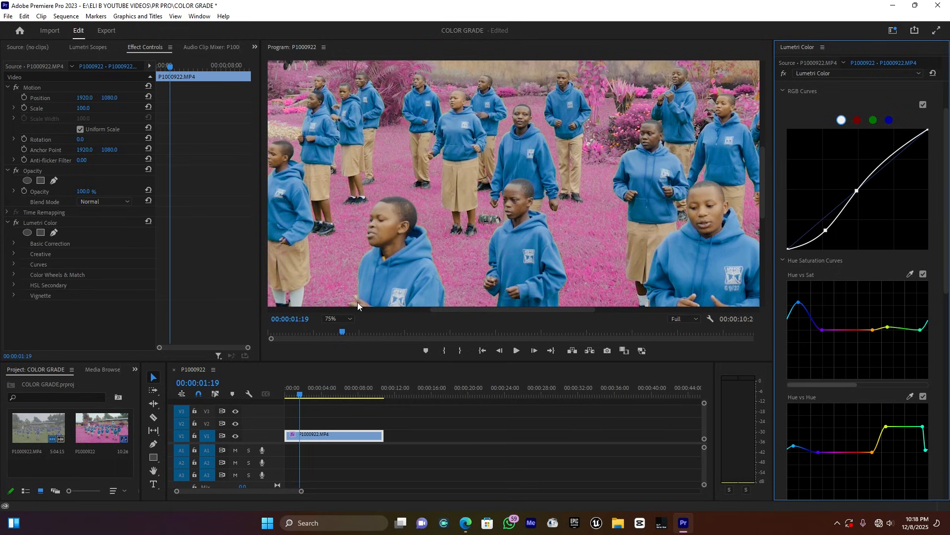
- Fit the preview, widen the raised hue band, and bypass the Lumetri grade to compare before re-enabling it
{"action": "left_click", "coordinate": [330, 319]}
{"action": "left_click", "coordinate": [334, 328]}
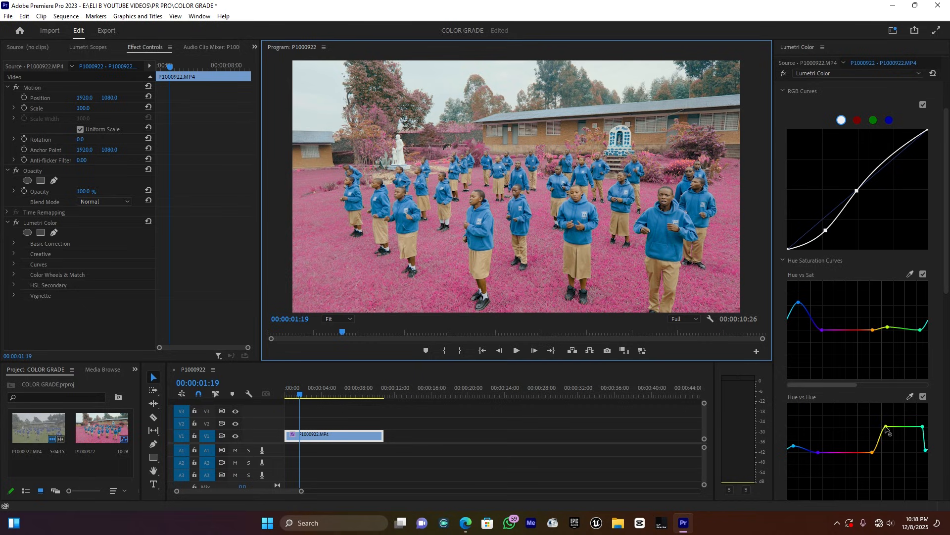
{"action": "left_click_drag", "start_coordinate": [887, 429], "coordinate": [881, 429]}
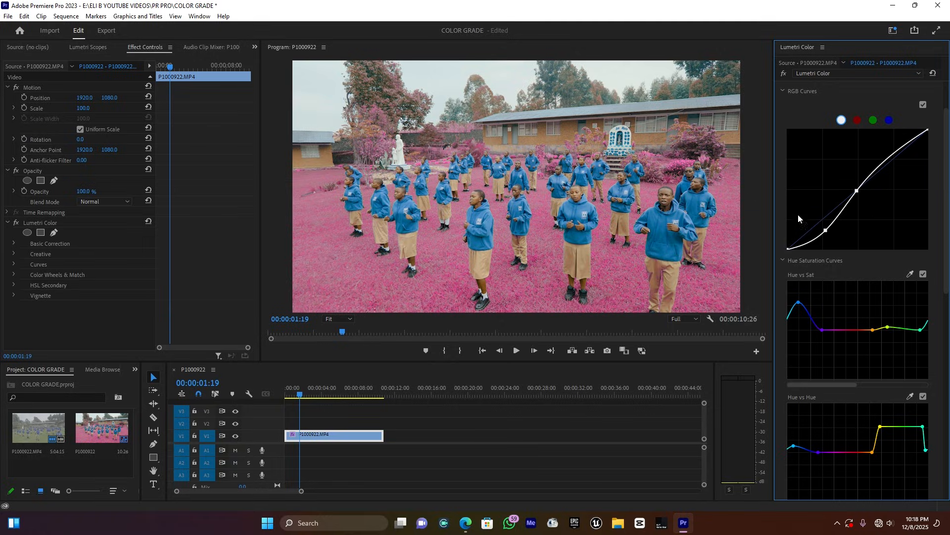
{"action": "left_click", "coordinate": [784, 73]}
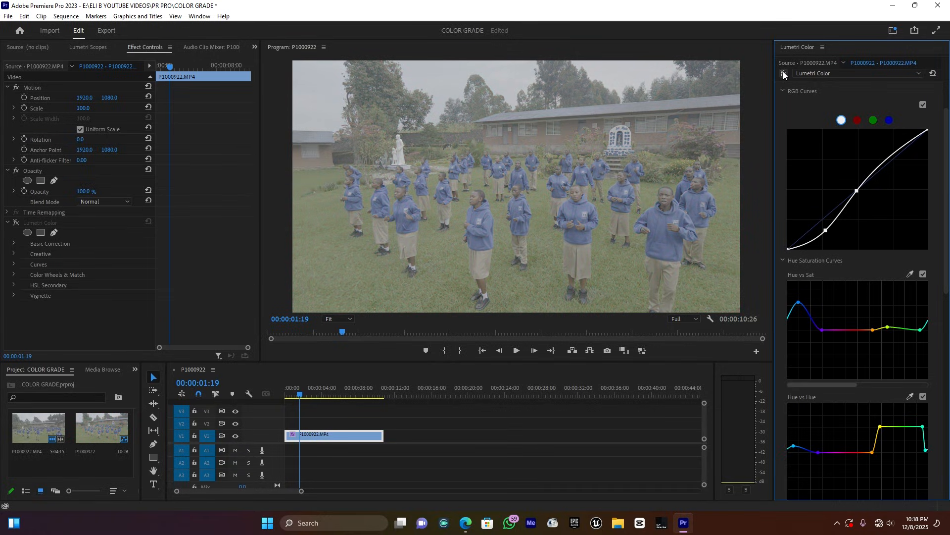
{"action": "left_click", "coordinate": [784, 73]}
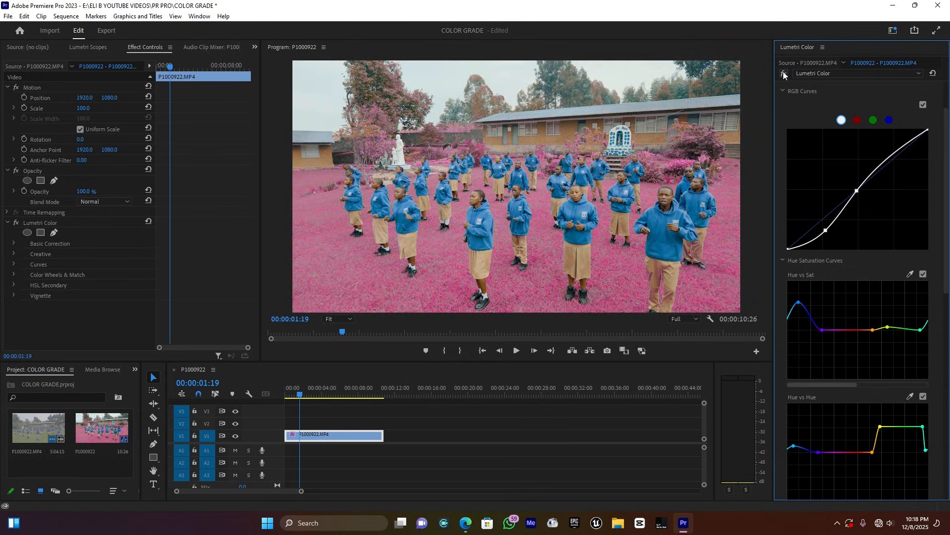